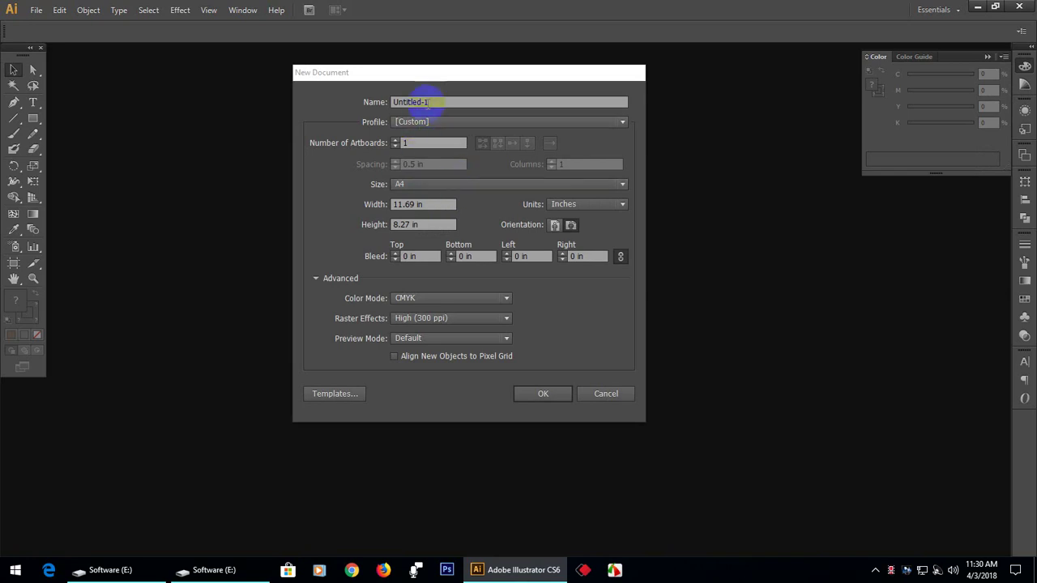
Step: Name the new document Flyer
{"action": "left_click", "coordinate": [440, 103]}
{"action": "left_click_drag", "start_coordinate": [441, 104], "coordinate": [375, 102]}
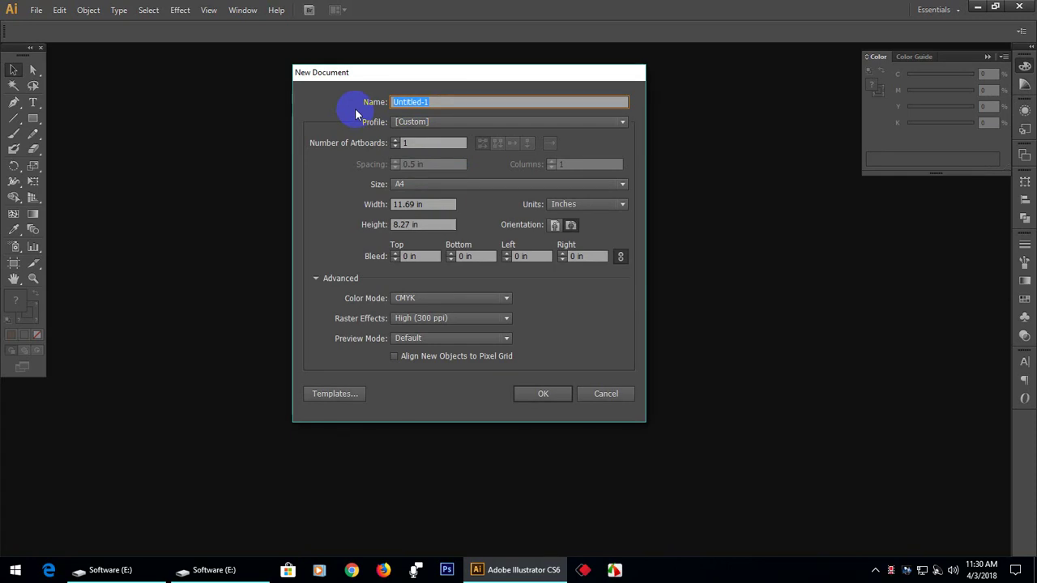
{"action": "type", "text": "Flyer"}
{"action": "left_click", "coordinate": [416, 150]}
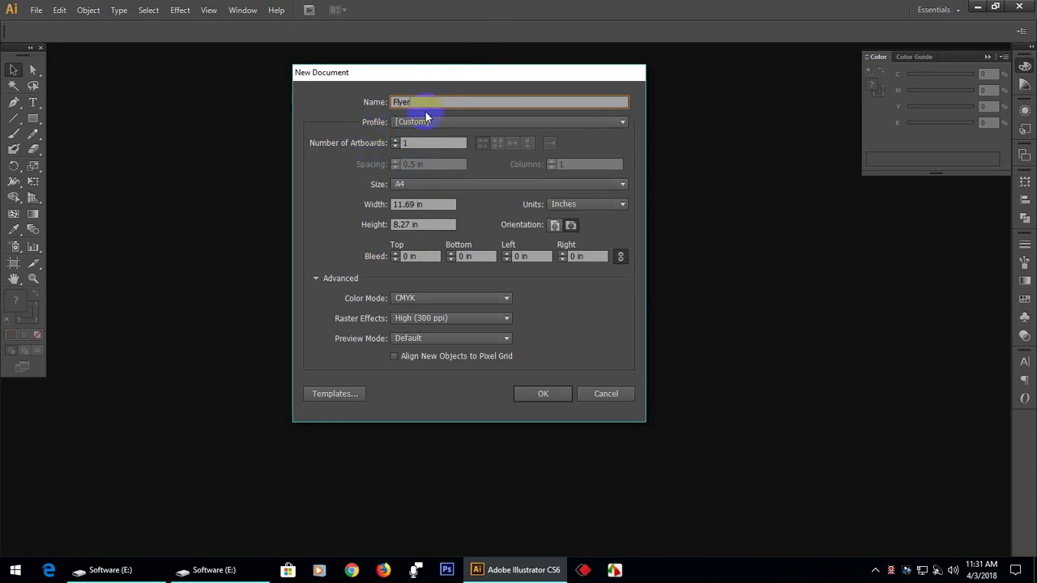
{"action": "left_click_drag", "start_coordinate": [427, 103], "coordinate": [312, 109]}
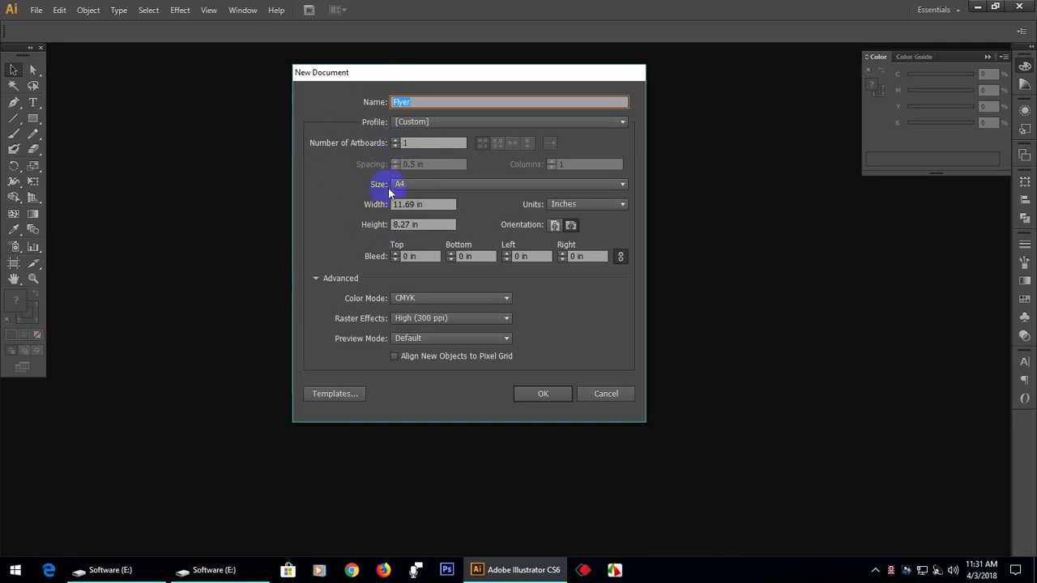
Step: Create the landscape document with A4 size, inches as units, zero bleed and CMYK color mode
{"action": "left_click", "coordinate": [415, 186]}
{"action": "left_click", "coordinate": [415, 188]}
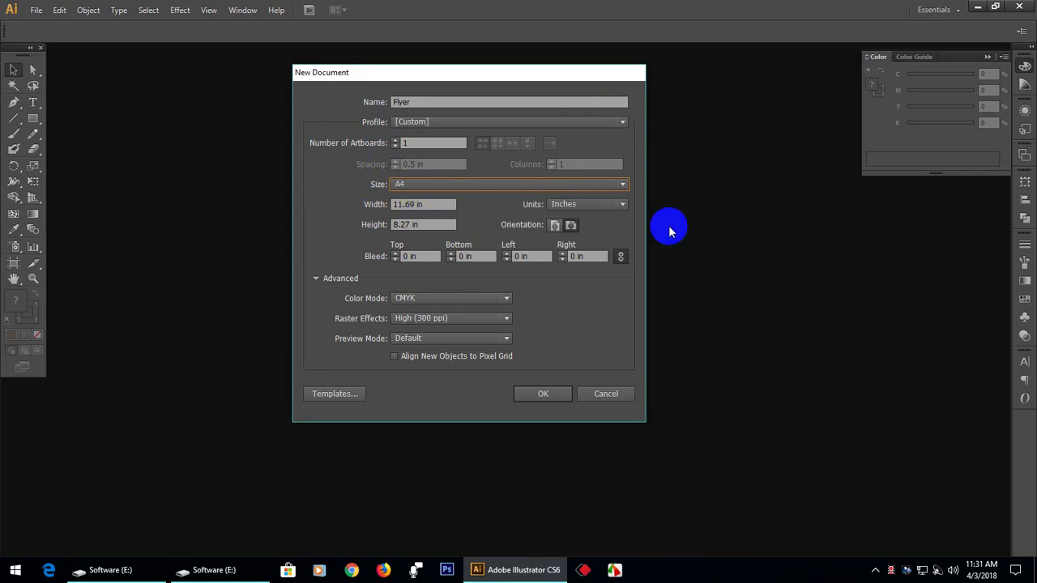
{"action": "left_click", "coordinate": [597, 208]}
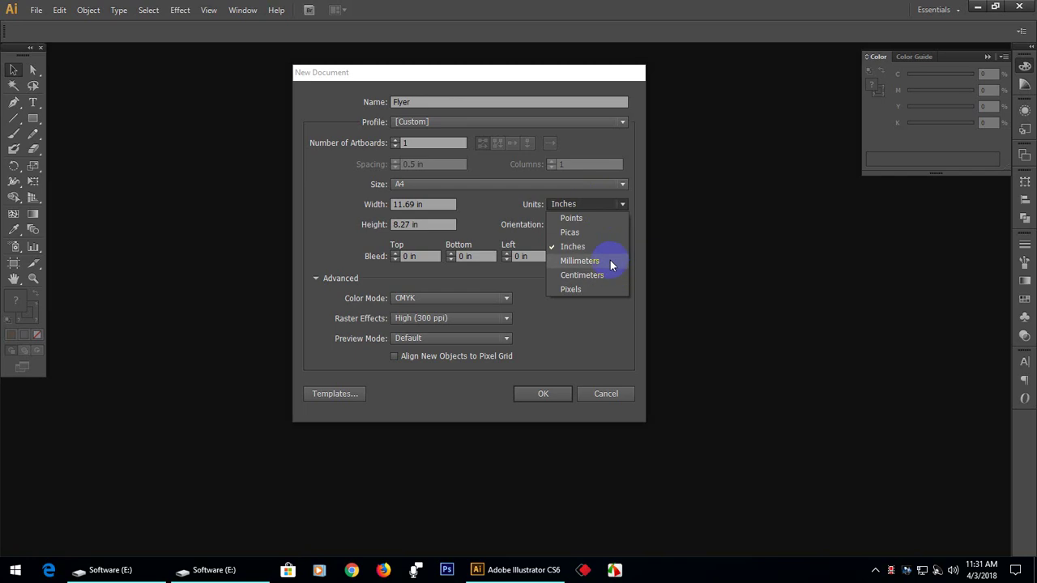
{"action": "left_click", "coordinate": [612, 320]}
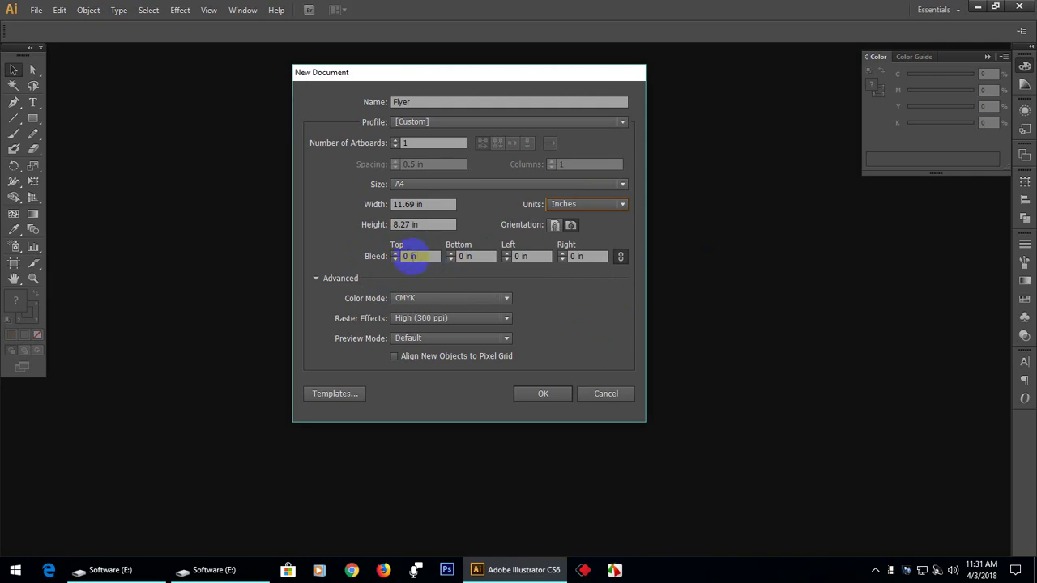
{"action": "double_click", "coordinate": [409, 256]}
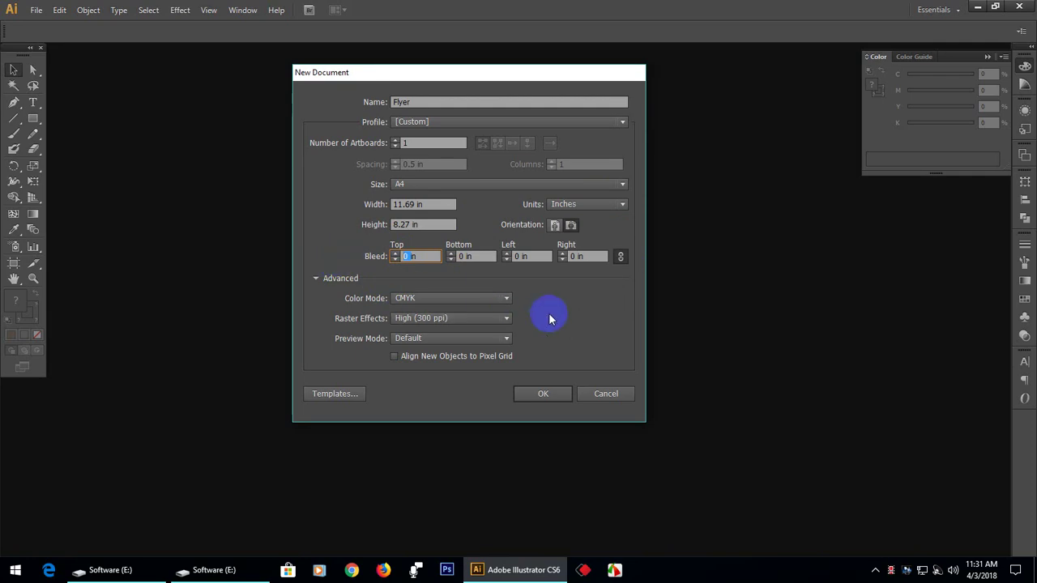
{"action": "left_click", "coordinate": [468, 301]}
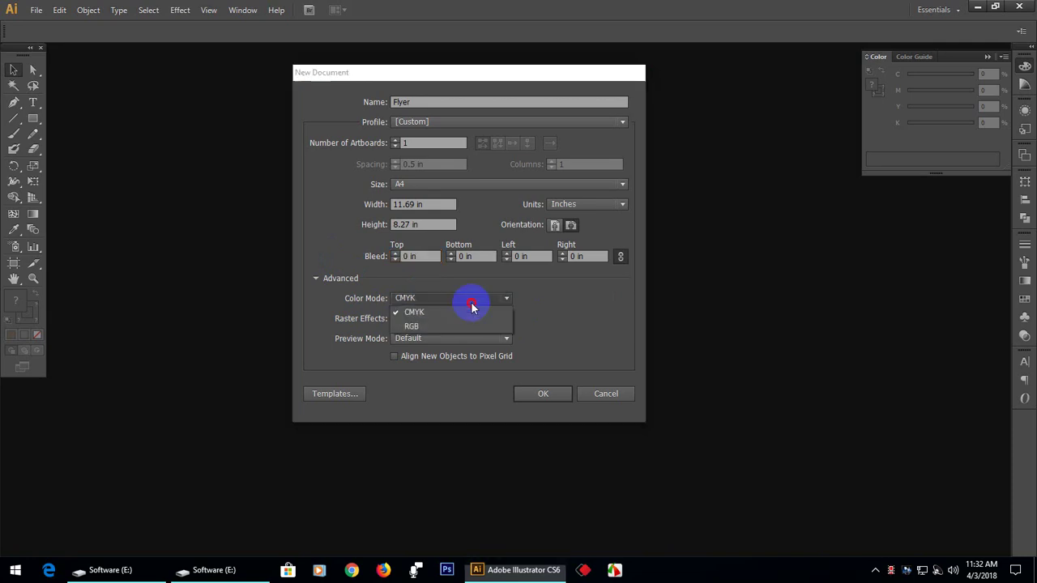
{"action": "left_click", "coordinate": [425, 315]}
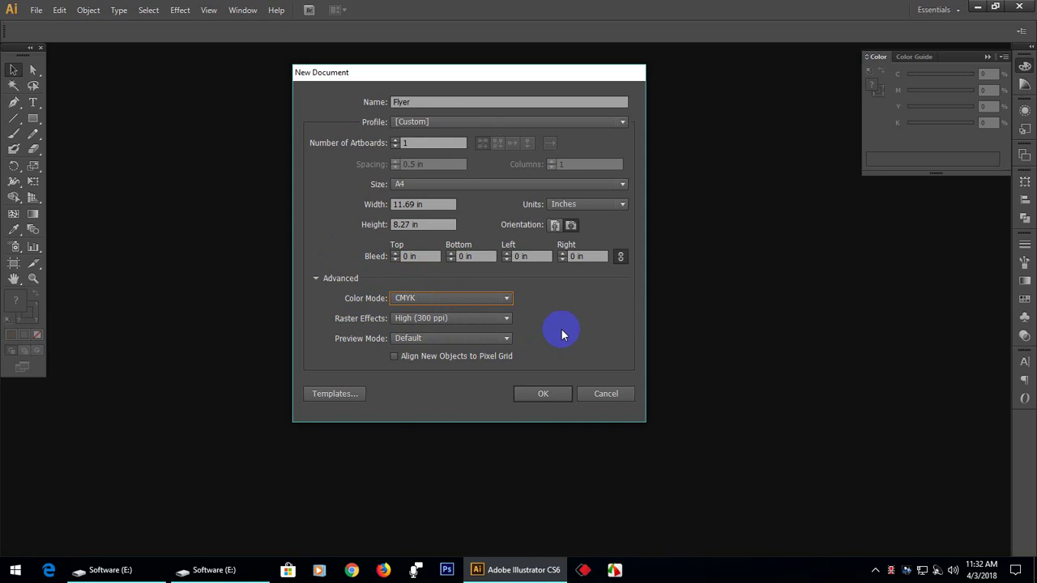
{"action": "left_click", "coordinate": [543, 393]}
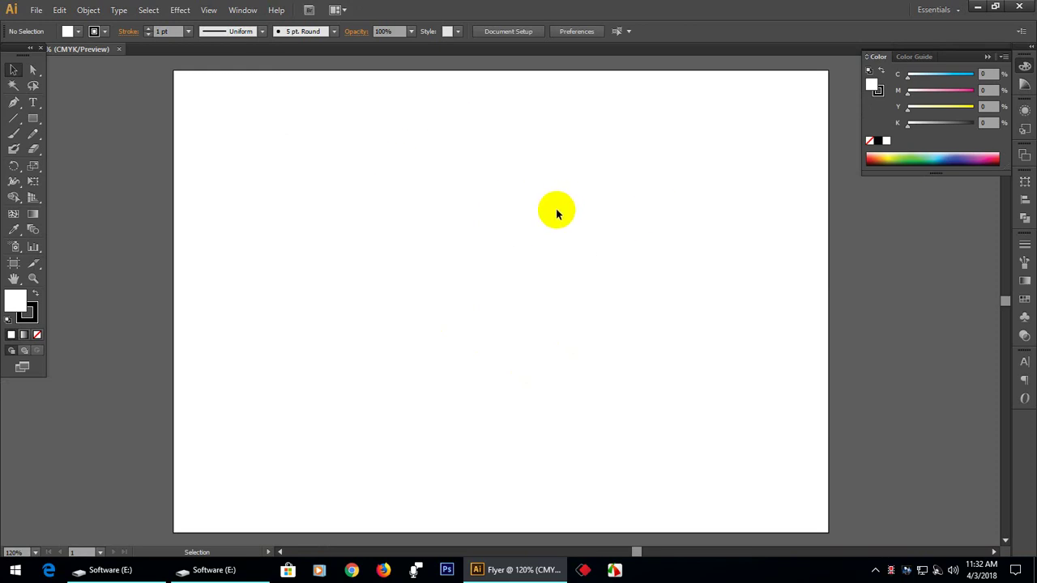
Step: Create a second A4 document in portrait orientation, keeping inches and CMYK color mode
{"action": "left_click", "coordinate": [37, 10]}
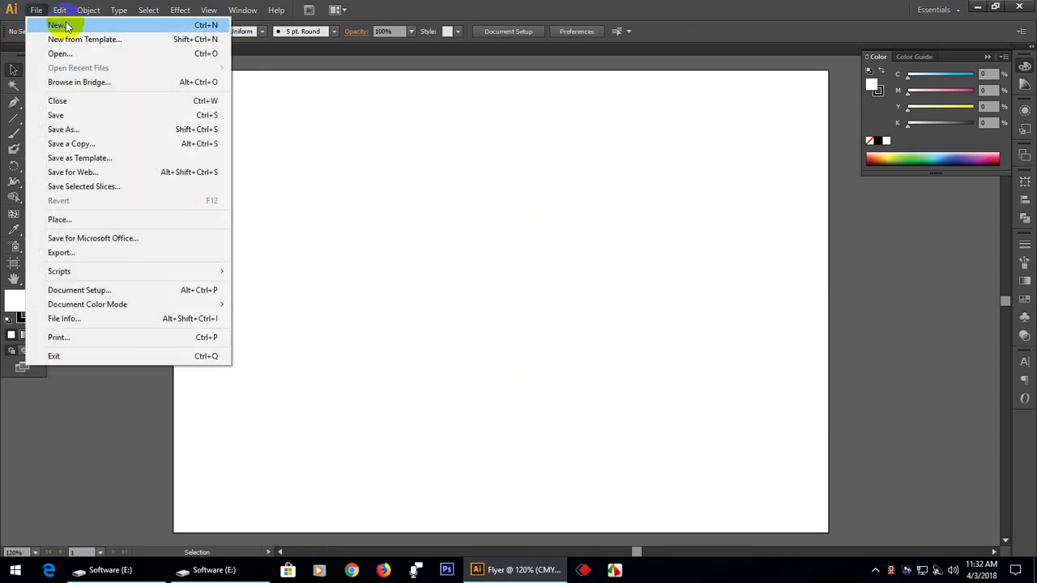
{"action": "left_click", "coordinate": [57, 26]}
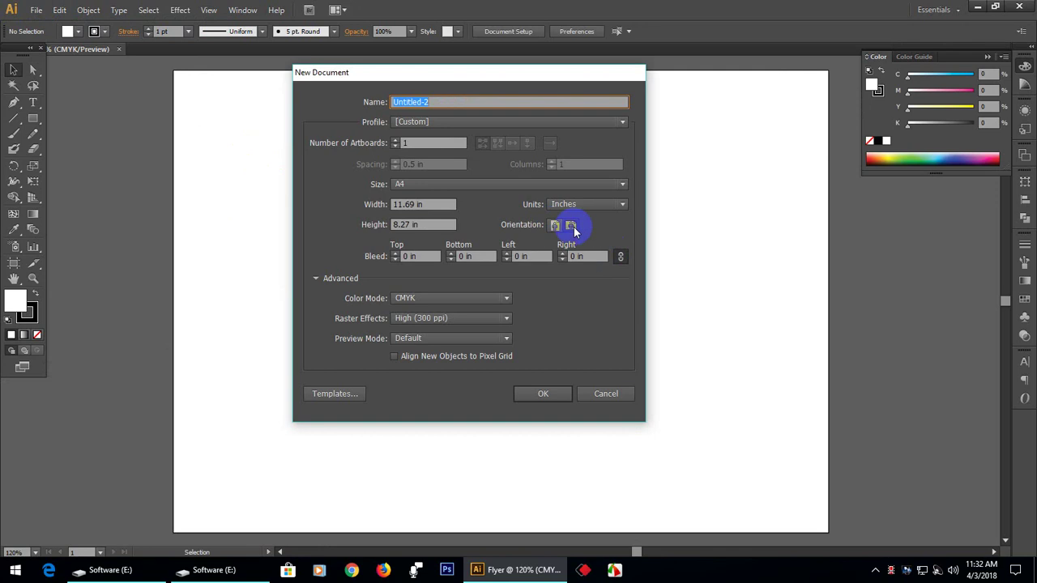
{"action": "left_click", "coordinate": [554, 226]}
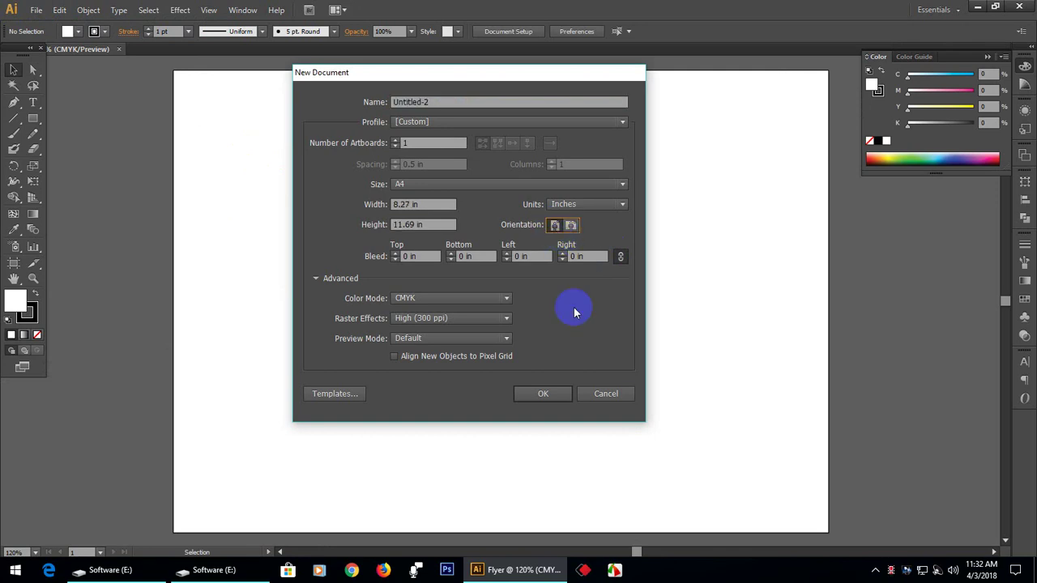
{"action": "left_click", "coordinate": [544, 394]}
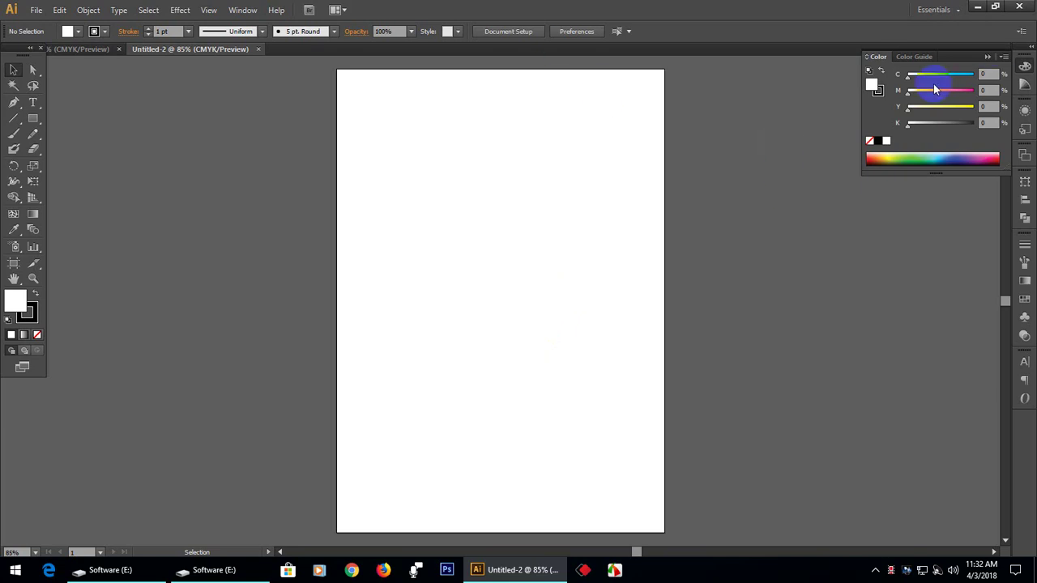
Step: Draw four separate rectangles, each side about 1.3 to 2 in, in two rows of two on the upper half of the page
{"action": "mouse_move", "coordinate": [908, 79]}
{"action": "left_mouse_down"}
{"action": "mouse_move", "coordinate": [919, 81]}
{"action": "mouse_move", "coordinate": [904, 80]}
{"action": "left_mouse_up"}
{"action": "left_click", "coordinate": [33, 119]}
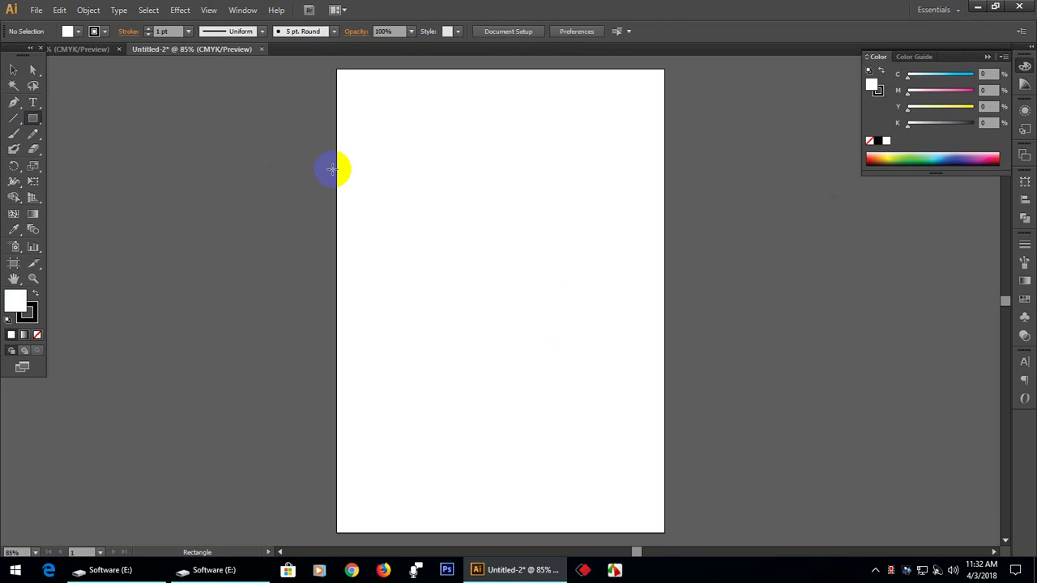
{"action": "left_click_drag", "start_coordinate": [383, 120], "coordinate": [452, 176]}
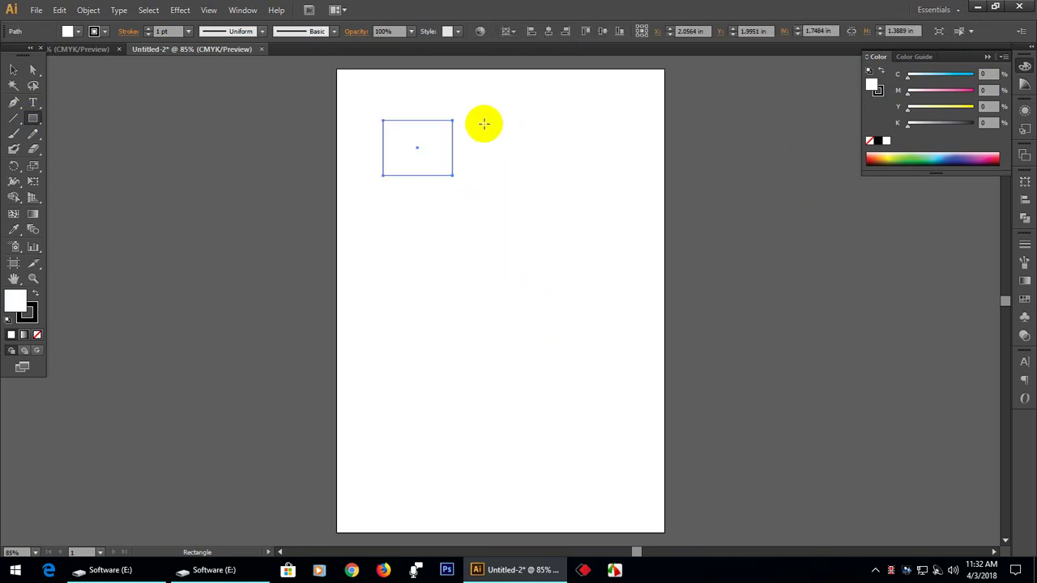
{"action": "left_click_drag", "start_coordinate": [484, 123], "coordinate": [563, 175]}
{"action": "left_click_drag", "start_coordinate": [484, 215], "coordinate": [543, 276]}
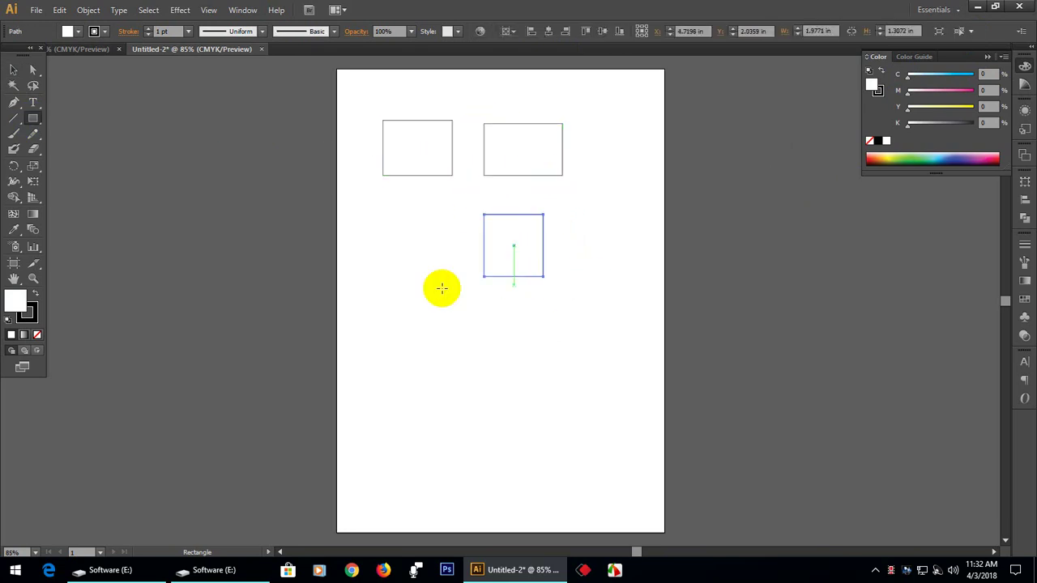
{"action": "left_click_drag", "start_coordinate": [383, 214], "coordinate": [456, 276]}
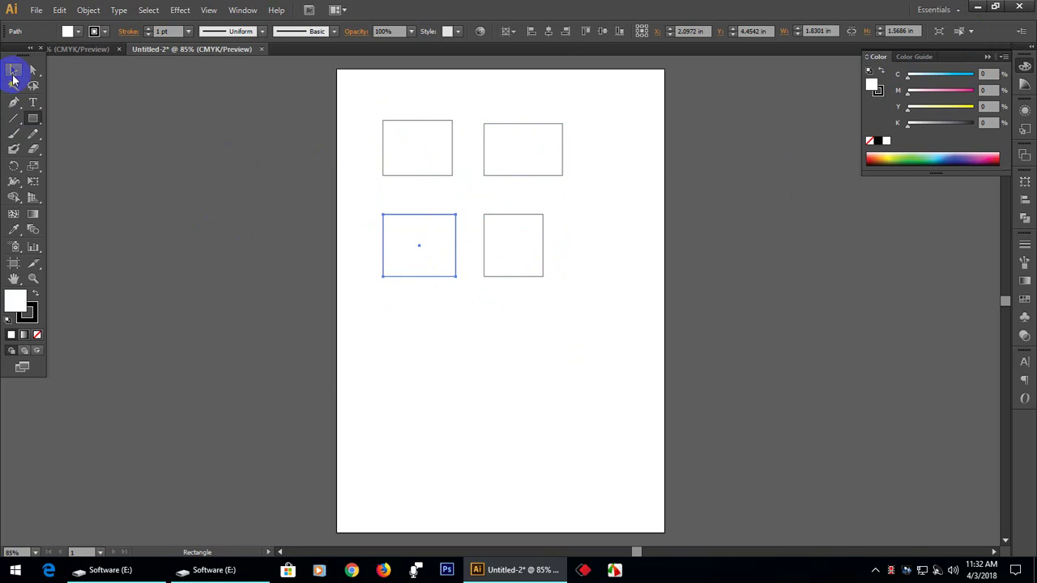
Step: Fill the upper-row rectangles with pure process colors: the left one 100% cyan, the right one 100% magenta
{"action": "left_click", "coordinate": [14, 70]}
{"action": "left_click", "coordinate": [367, 170]}
{"action": "left_click_drag", "start_coordinate": [359, 114], "coordinate": [430, 193]}
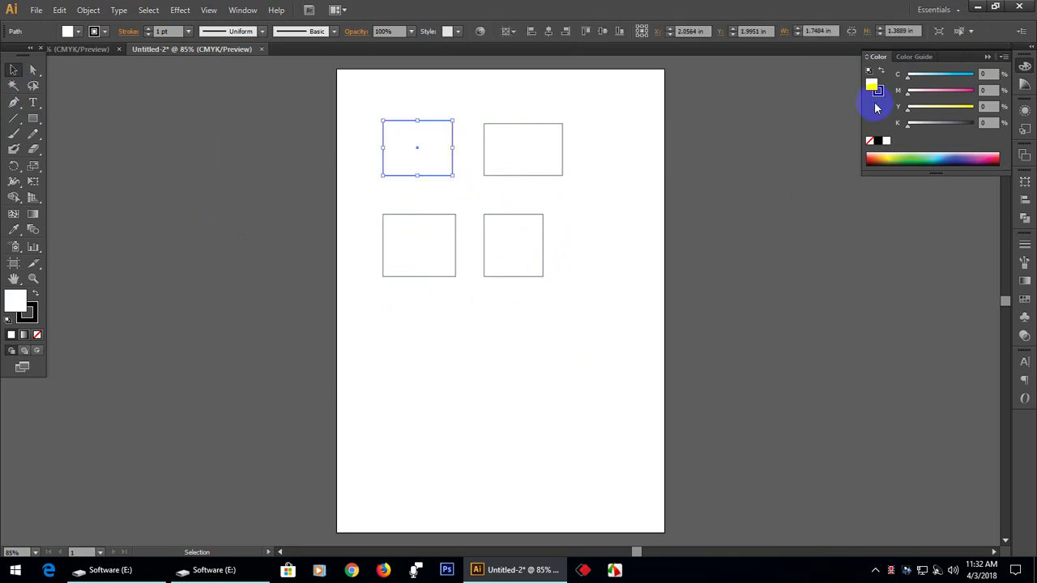
{"action": "left_click_drag", "start_coordinate": [908, 78], "coordinate": [972, 104]}
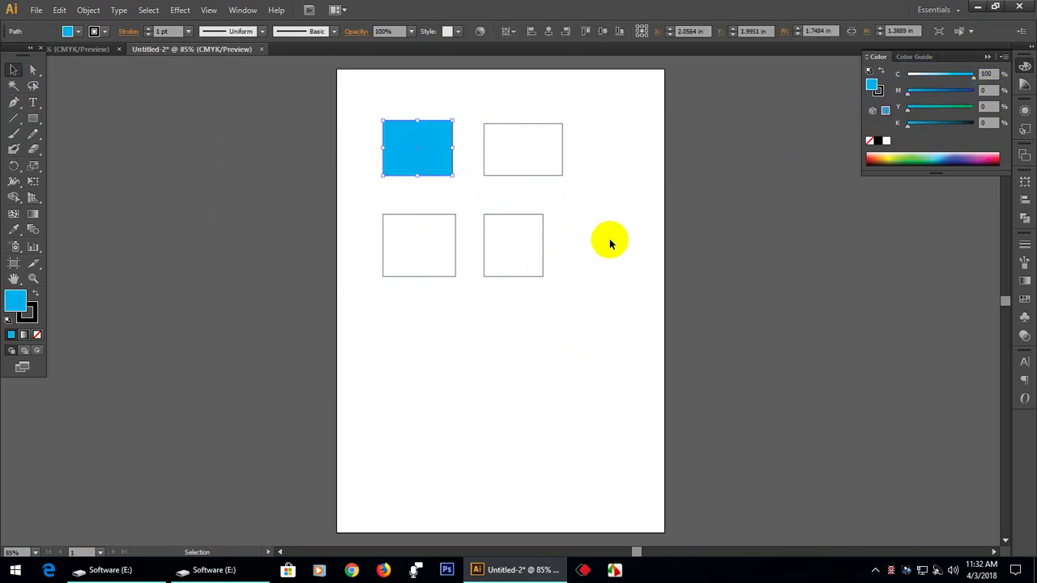
{"action": "left_click", "coordinate": [554, 153]}
{"action": "left_click_drag", "start_coordinate": [908, 91], "coordinate": [974, 92]}
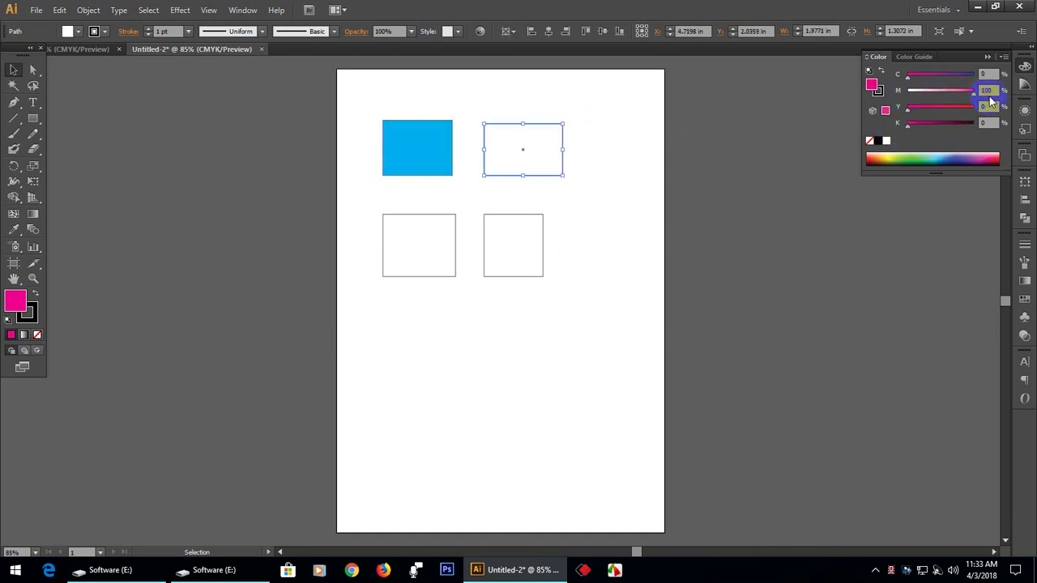
Step: Fill the lower-row rectangles: the left one with 100% yellow and the right one with 100% black
{"action": "left_click_drag", "start_coordinate": [364, 213], "coordinate": [442, 297]}
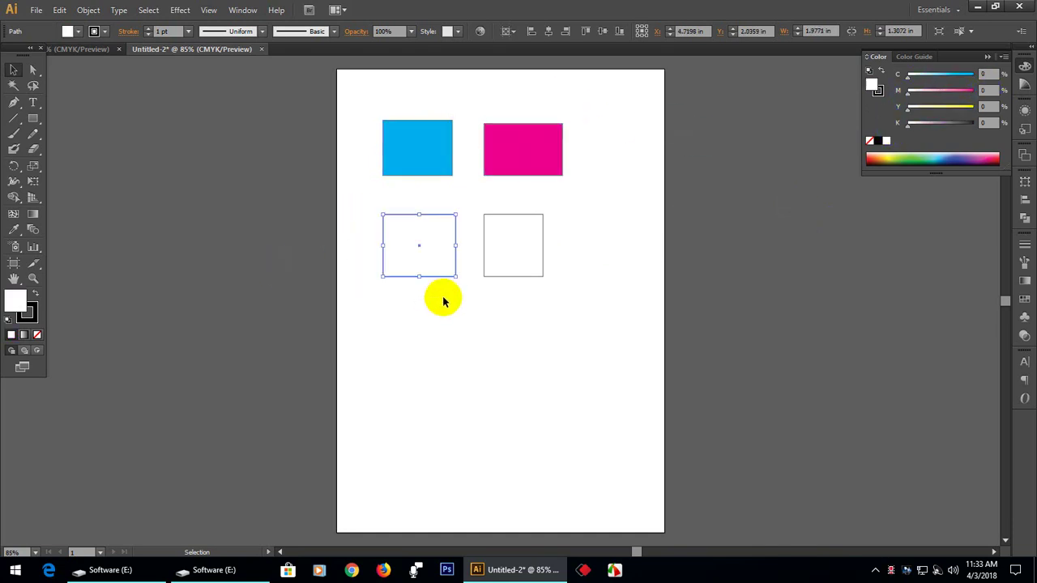
{"action": "left_click_drag", "start_coordinate": [907, 106], "coordinate": [1020, 104]}
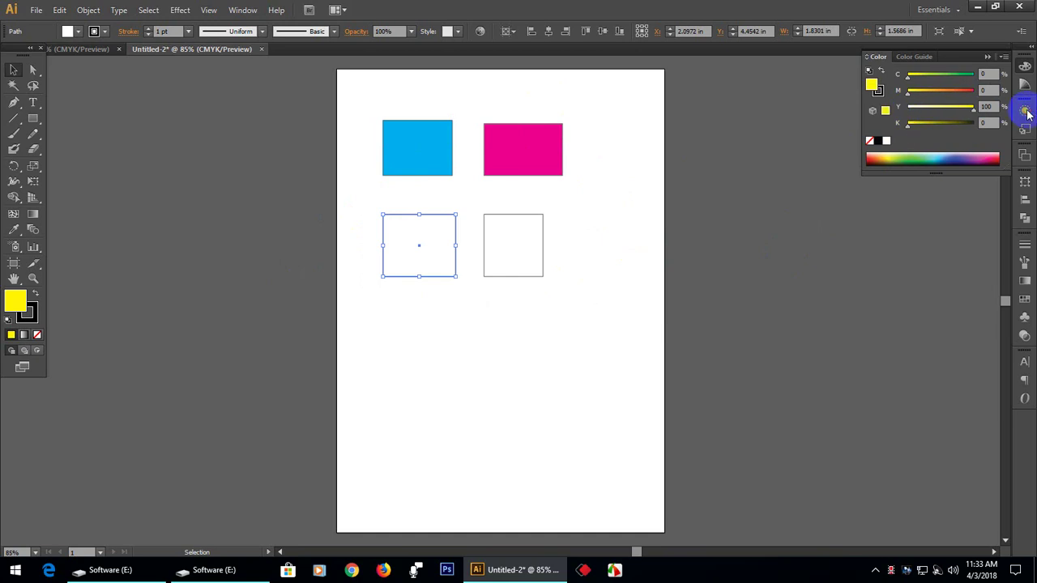
{"action": "left_click_drag", "start_coordinate": [595, 202], "coordinate": [483, 319]}
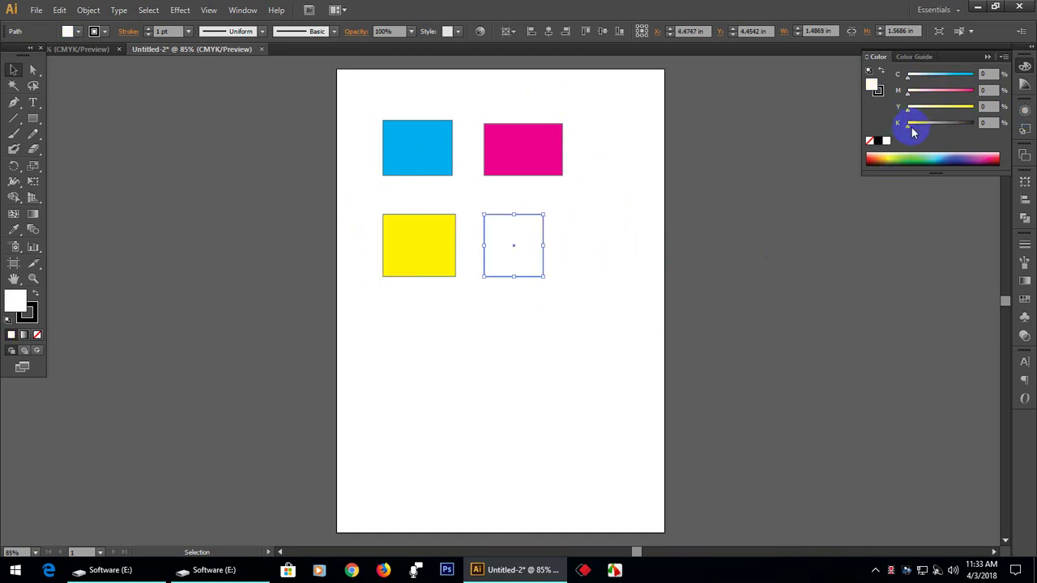
{"action": "left_click_drag", "start_coordinate": [909, 132], "coordinate": [1025, 154]}
{"action": "left_click", "coordinate": [590, 246]}
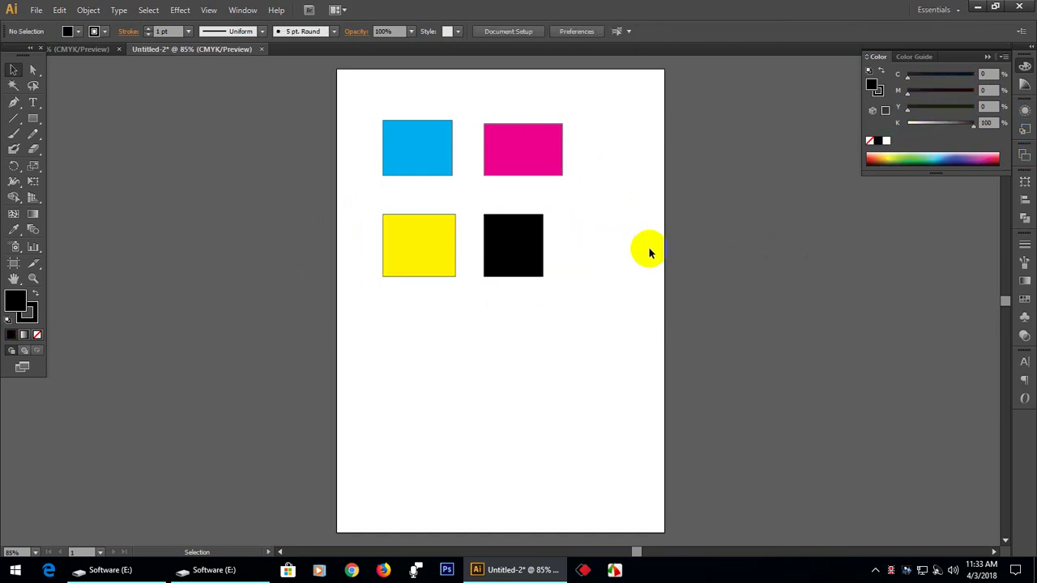
Step: Select the cyan, magenta, yellow and black rectangles in turn to examine the CMYK values of each fill
{"action": "left_click", "coordinate": [428, 138]}
{"action": "left_click", "coordinate": [546, 154]}
{"action": "left_click", "coordinate": [413, 260]}
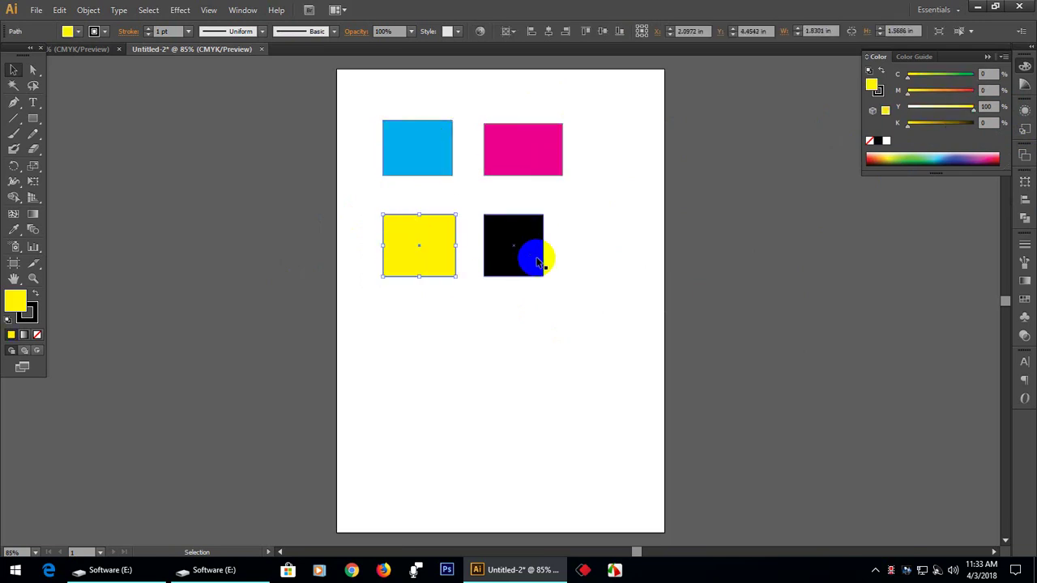
{"action": "left_click", "coordinate": [525, 239]}
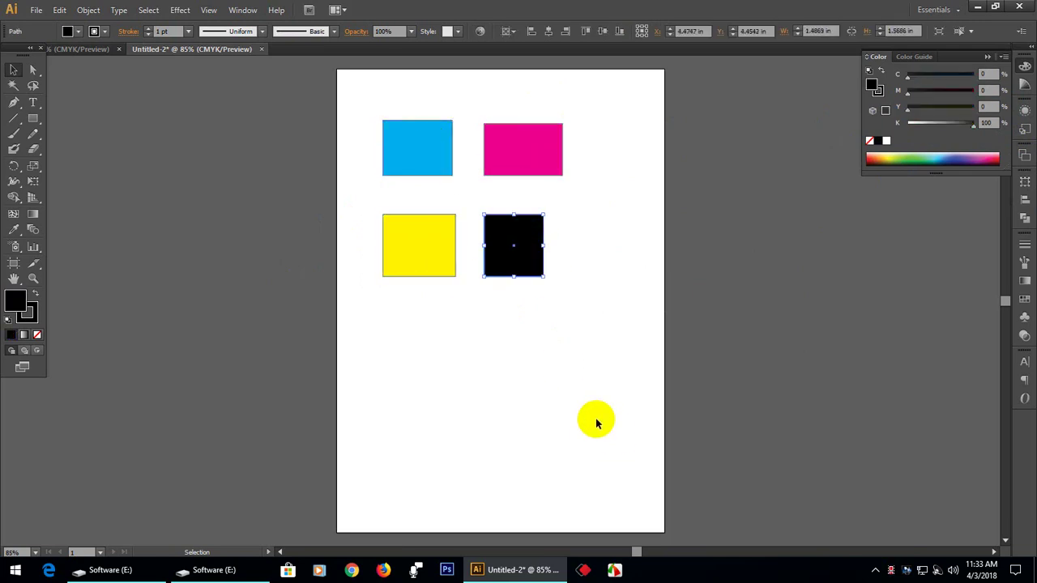
{"action": "left_click", "coordinate": [594, 421]}
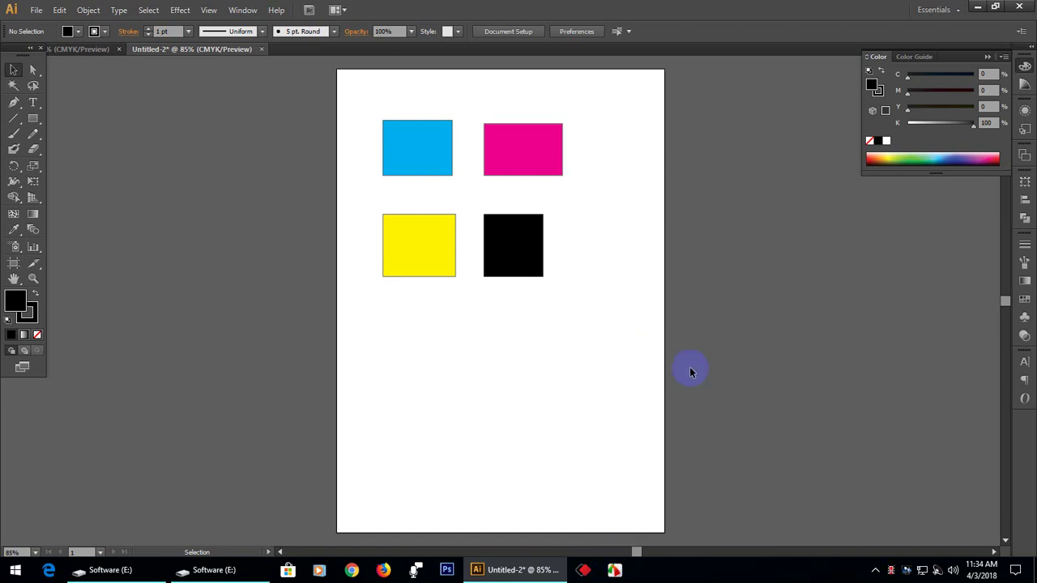
{"action": "left_click_drag", "start_coordinate": [605, 133], "coordinate": [464, 349]}
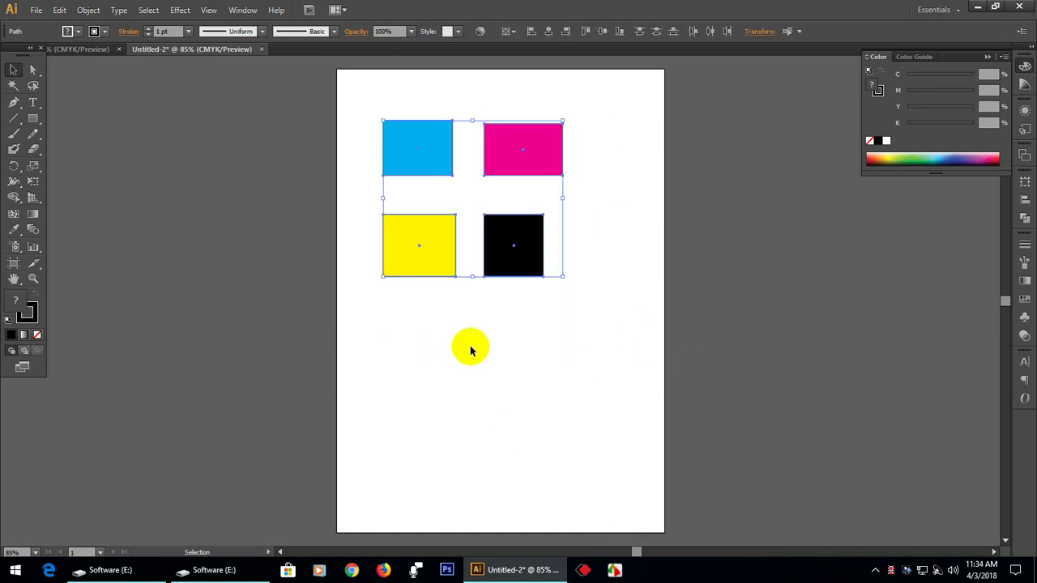
{"action": "left_click", "coordinate": [483, 379]}
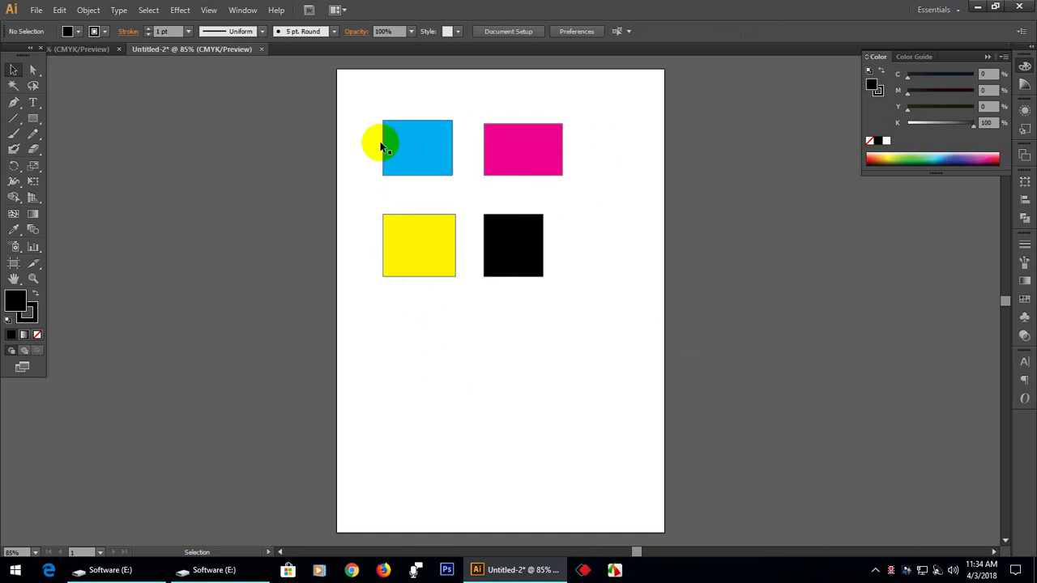
{"action": "left_click", "coordinate": [411, 150]}
{"action": "left_click", "coordinate": [548, 161]}
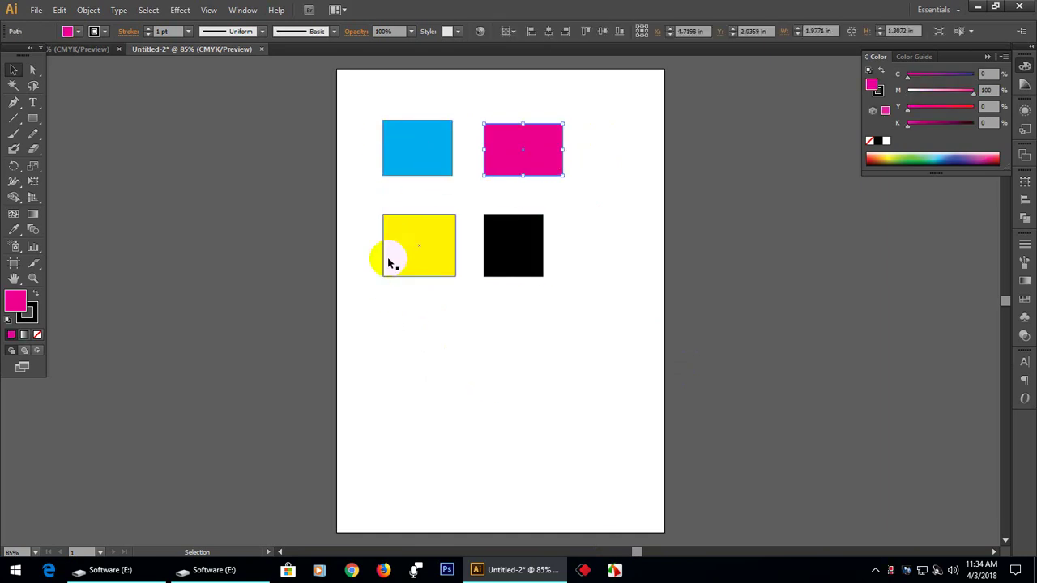
{"action": "left_click", "coordinate": [393, 258]}
{"action": "left_click", "coordinate": [504, 256]}
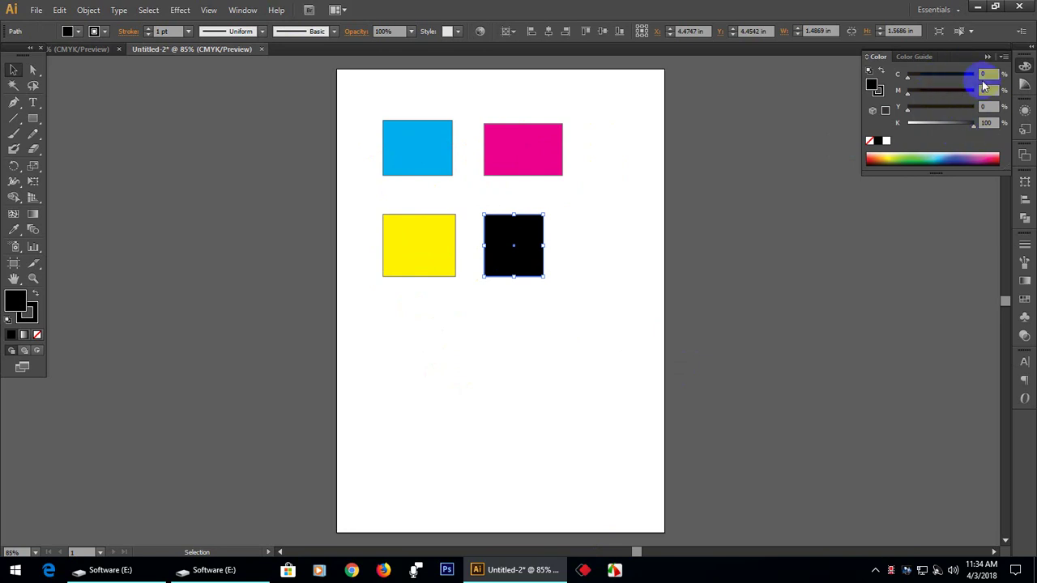
{"action": "left_click", "coordinate": [619, 247]}
Step: Duplicate the yellow rectangle below the original and set the copy's cyan to 100% to mix green
{"action": "left_click", "coordinate": [415, 243]}
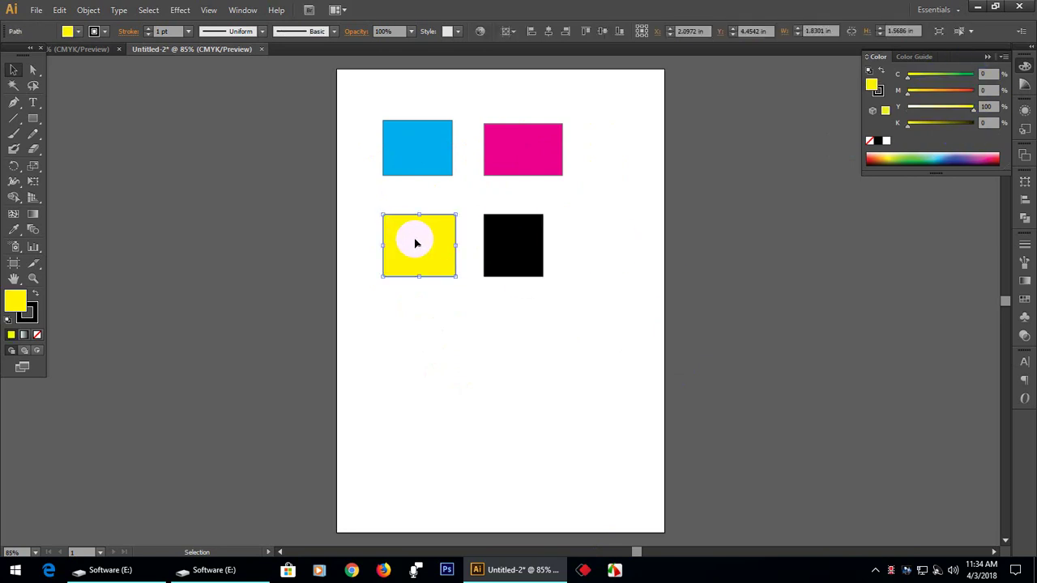
{"action": "left_click_drag", "start_coordinate": [416, 241], "coordinate": [429, 332]}
{"action": "left_click_drag", "start_coordinate": [511, 303], "coordinate": [417, 377]}
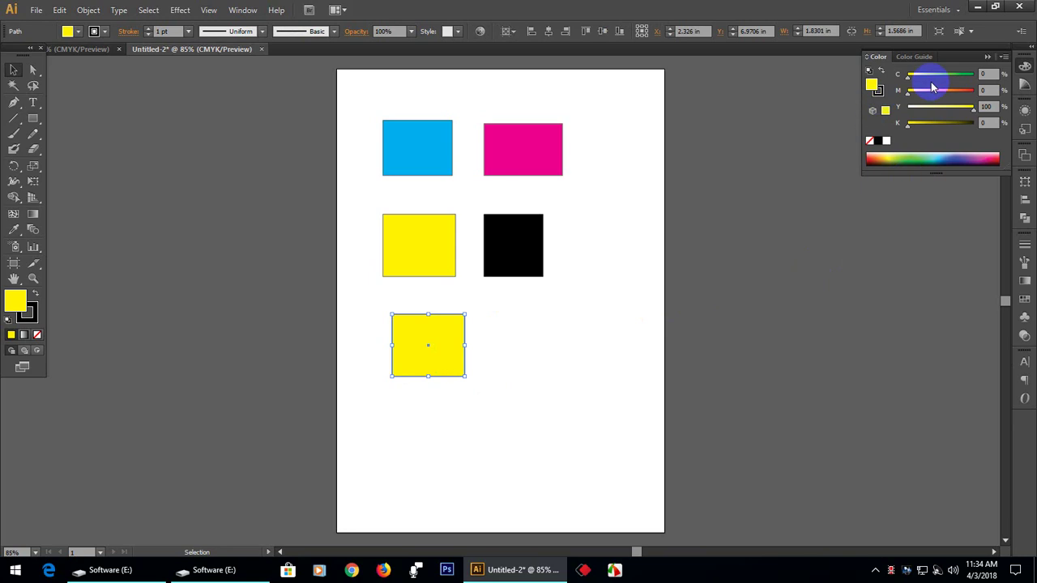
{"action": "left_click_drag", "start_coordinate": [908, 78], "coordinate": [1016, 94]}
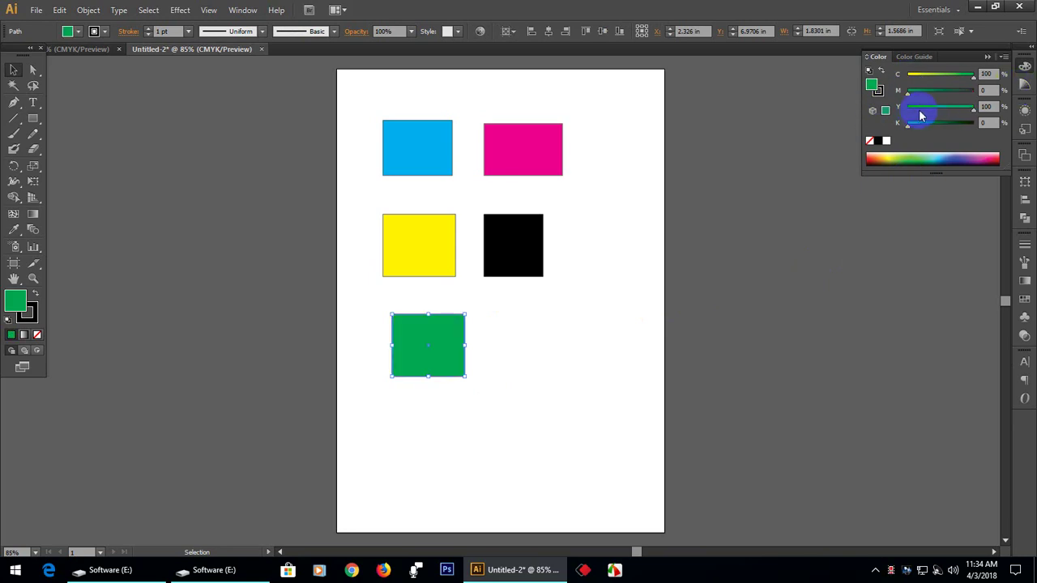
Step: Select the black and green rectangles in turn to examine the CMYK values of their fills
{"action": "left_click", "coordinate": [585, 334]}
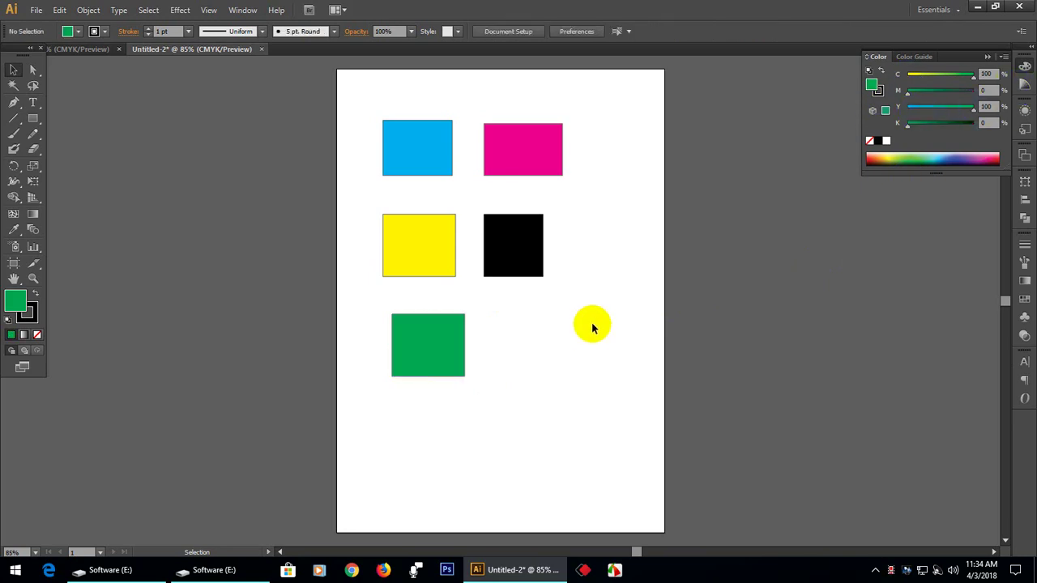
{"action": "left_click", "coordinate": [515, 245]}
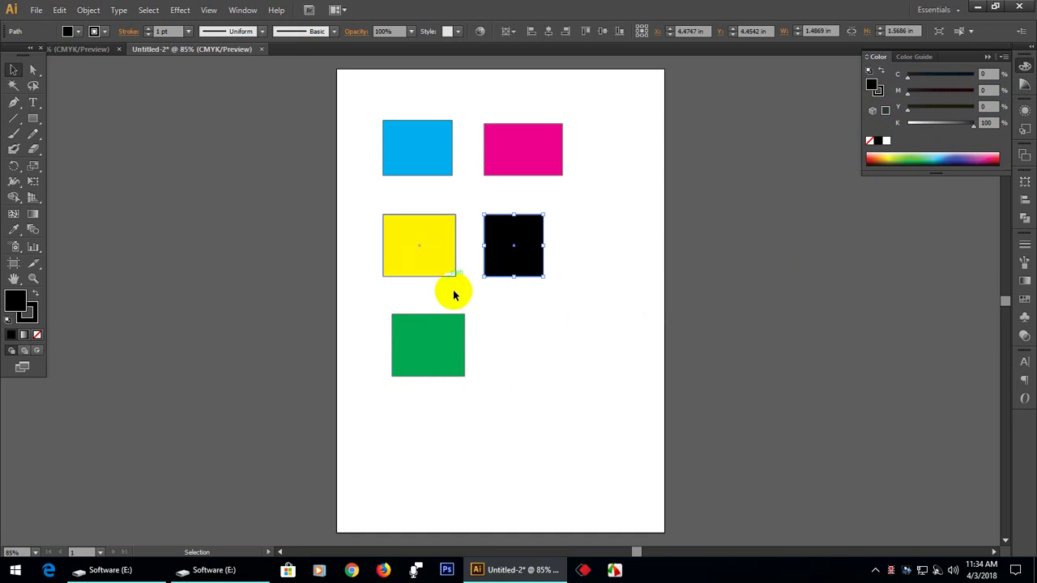
{"action": "left_click", "coordinate": [430, 345]}
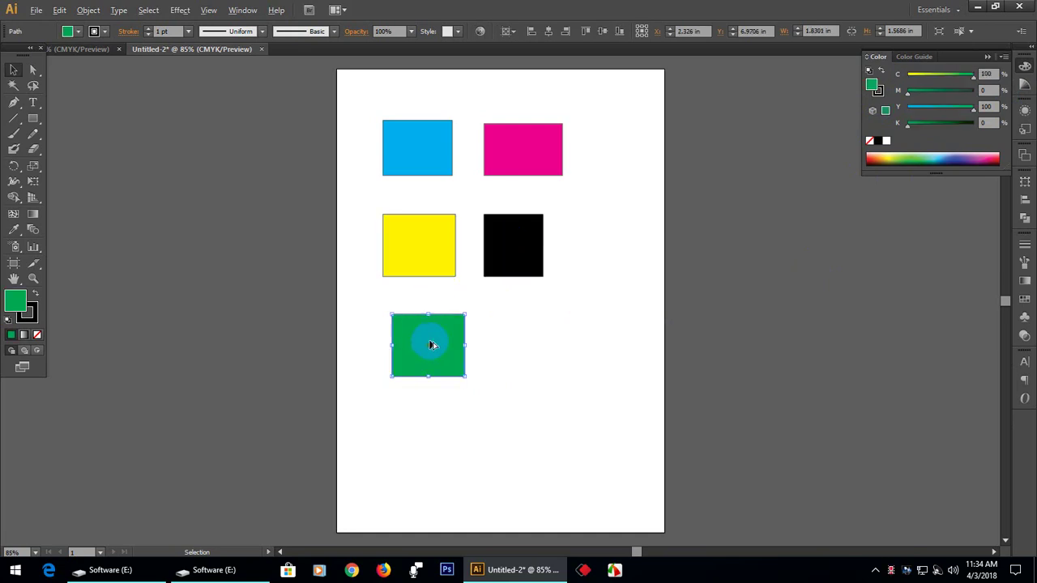
Step: Duplicate the magenta rectangle below the black one and set the copy's yellow to 100% to mix red
{"action": "left_click", "coordinate": [491, 179]}
{"action": "left_click", "coordinate": [535, 150]}
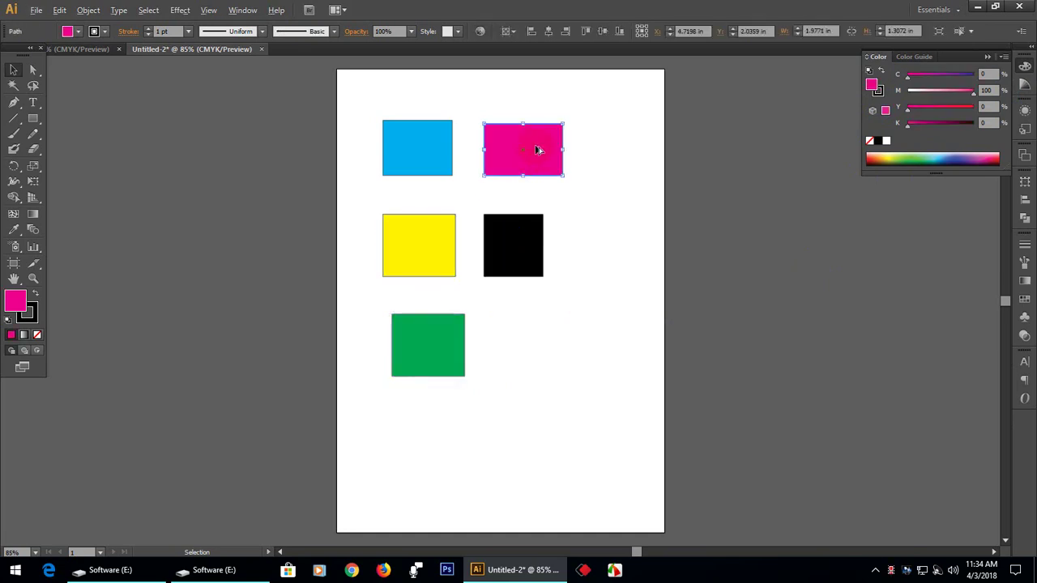
{"action": "left_click_drag", "start_coordinate": [537, 150], "coordinate": [551, 339]}
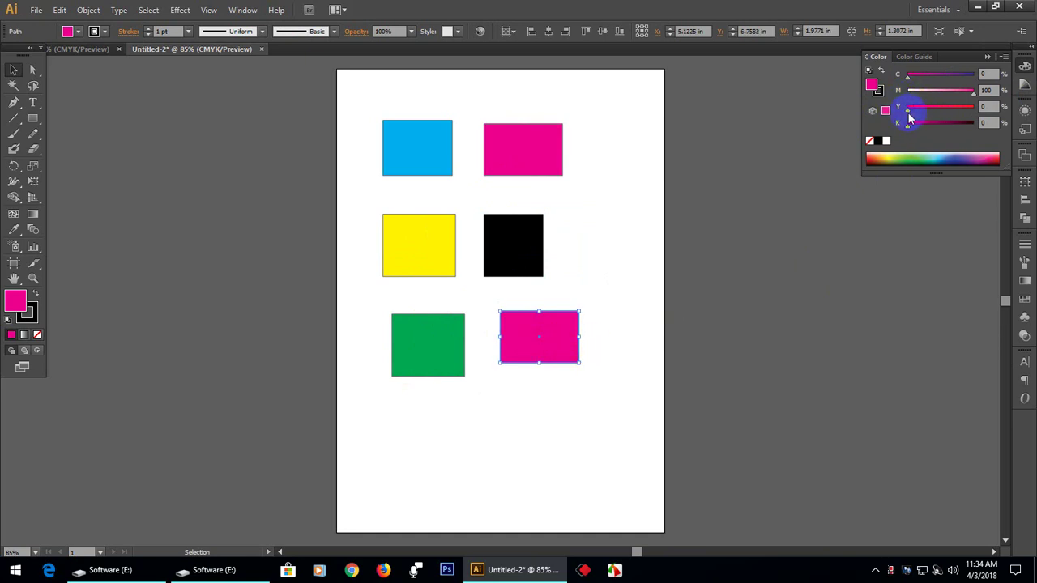
{"action": "left_click_drag", "start_coordinate": [908, 114], "coordinate": [1001, 107]}
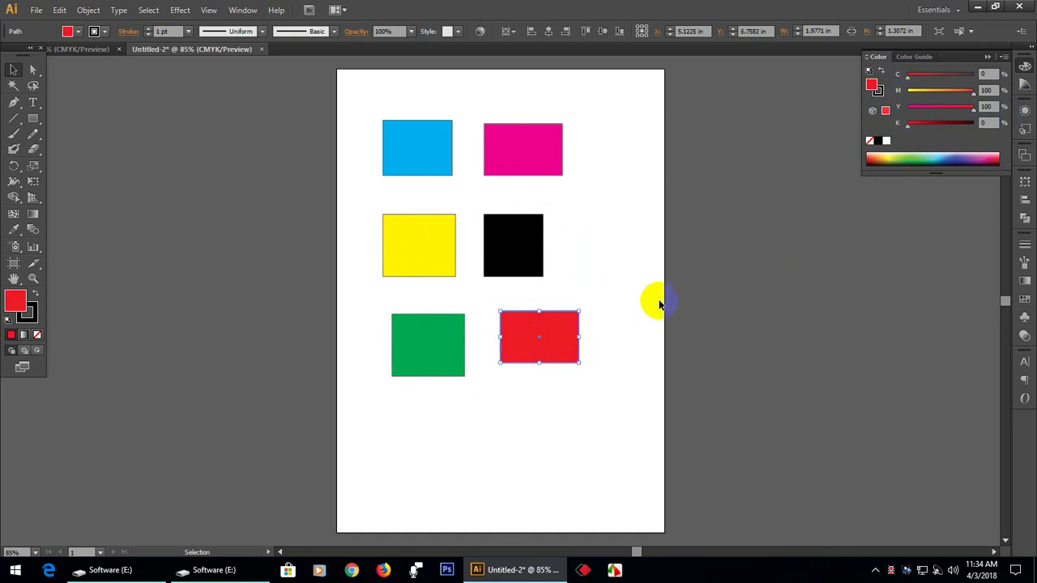
Step: Move the red rectangle slightly down and left to line up its centre with the green rectangle
{"action": "left_click", "coordinate": [593, 272]}
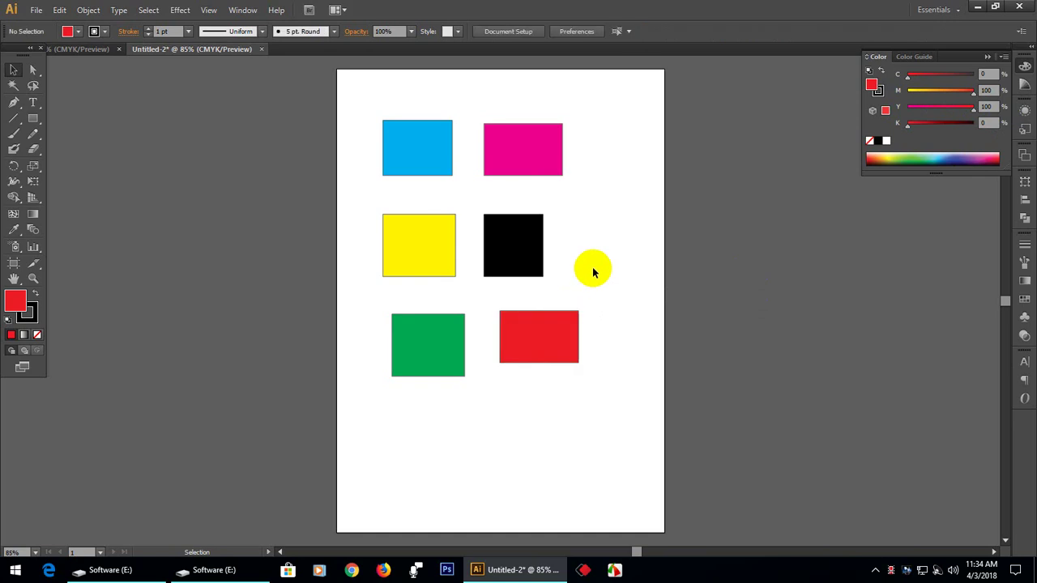
{"action": "left_click_drag", "start_coordinate": [616, 275], "coordinate": [543, 339]}
{"action": "left_click", "coordinate": [621, 385]}
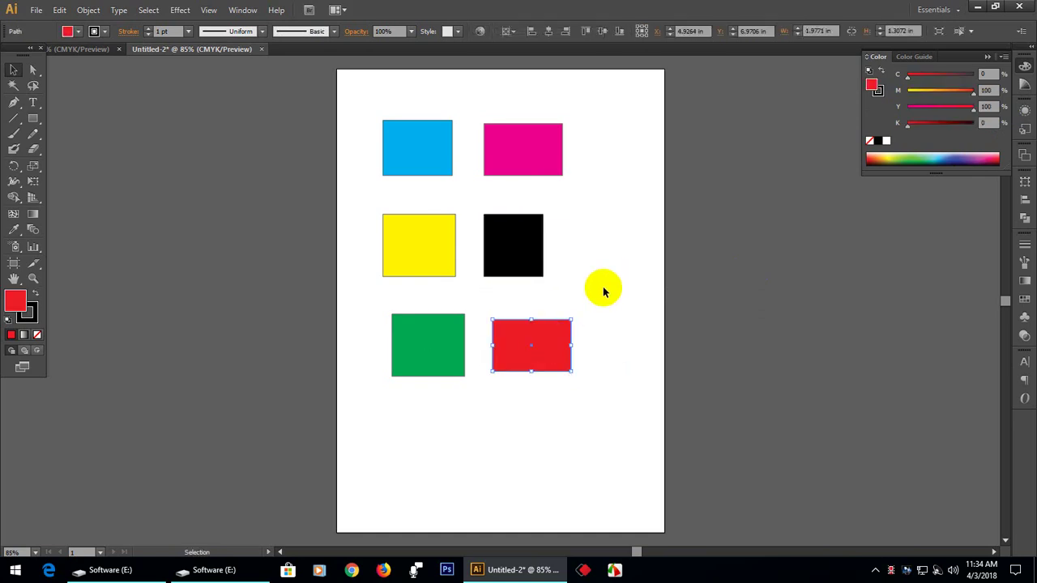
{"action": "left_click", "coordinate": [603, 287]}
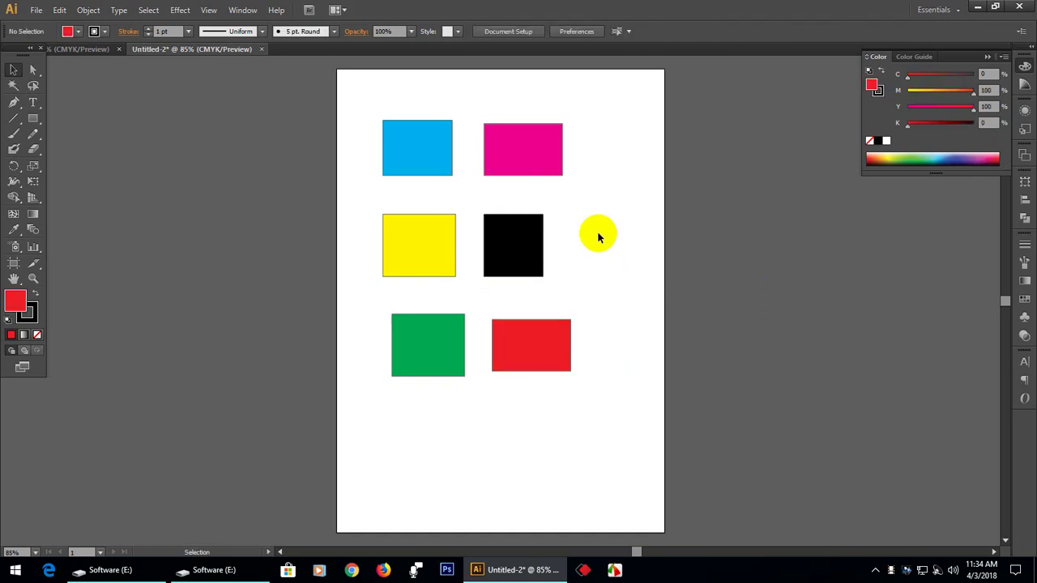
Step: Duplicate the cyan rectangle to the right of the black one and set the copy to 80% cyan and 100% magenta to mix violet
{"action": "left_click", "coordinate": [422, 144]}
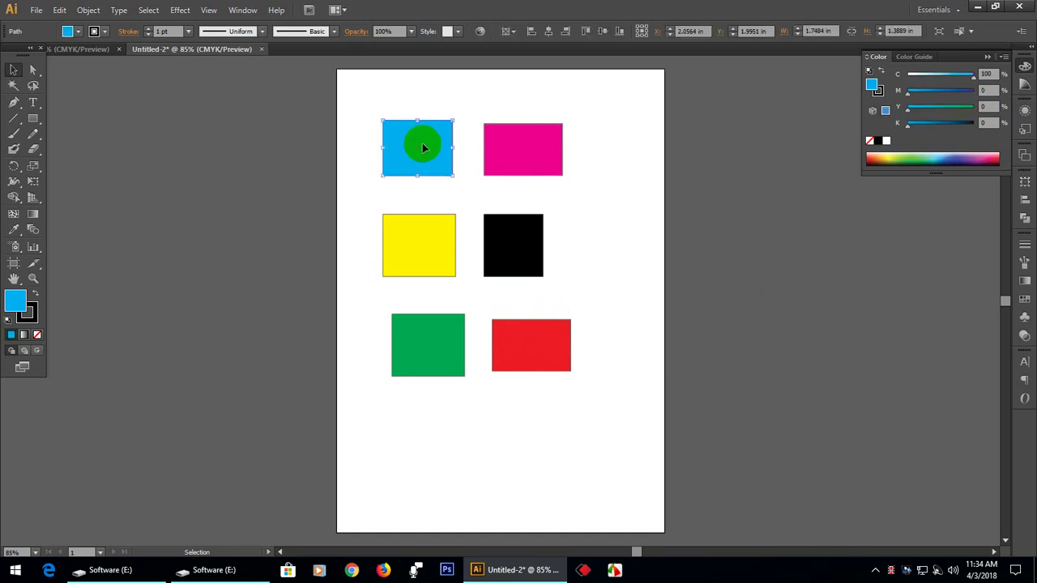
{"action": "key", "text": "super"}
{"action": "left_click", "coordinate": [620, 143]}
{"action": "left_click_drag", "start_coordinate": [422, 146], "coordinate": [604, 250]}
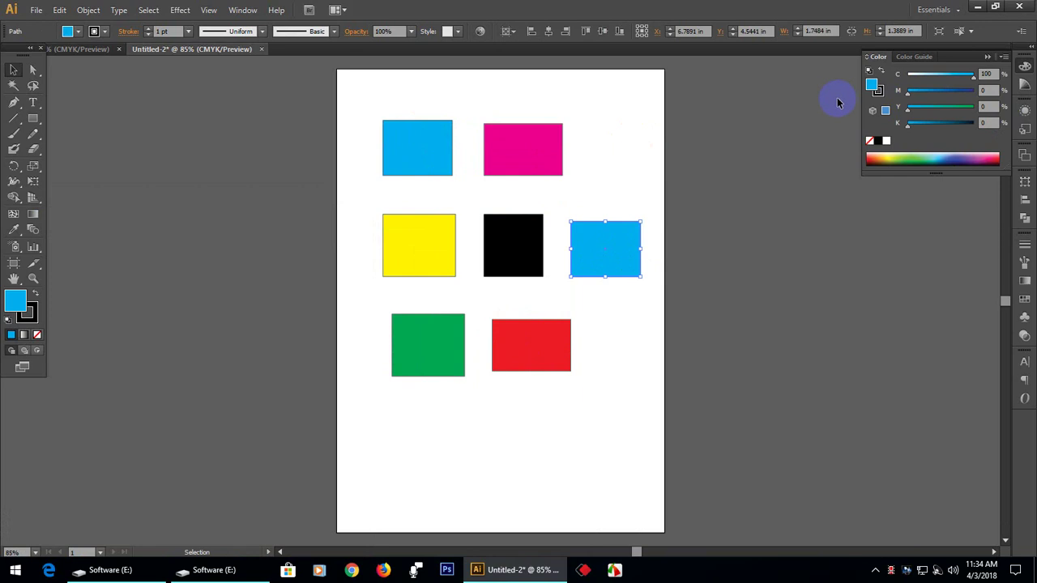
{"action": "left_click_drag", "start_coordinate": [907, 94], "coordinate": [958, 82]}
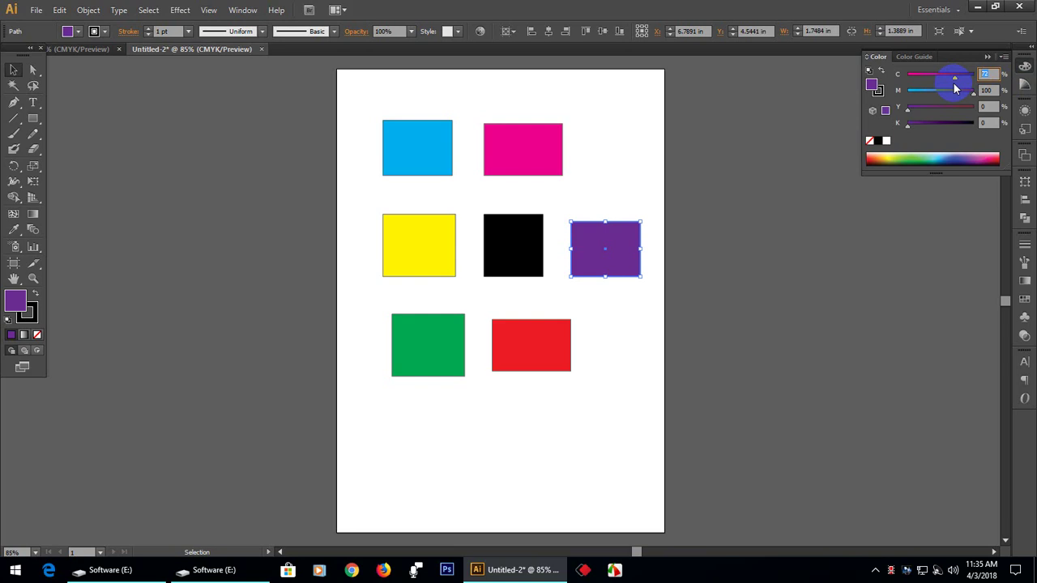
{"action": "type", "text": "80"}
{"action": "key", "text": "Return"}
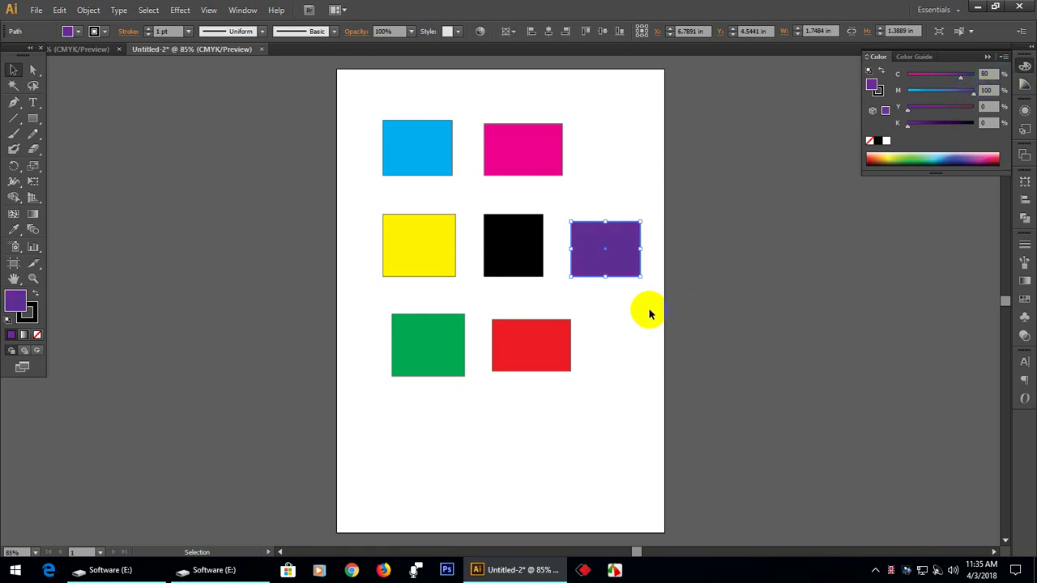
{"action": "left_click", "coordinate": [619, 324]}
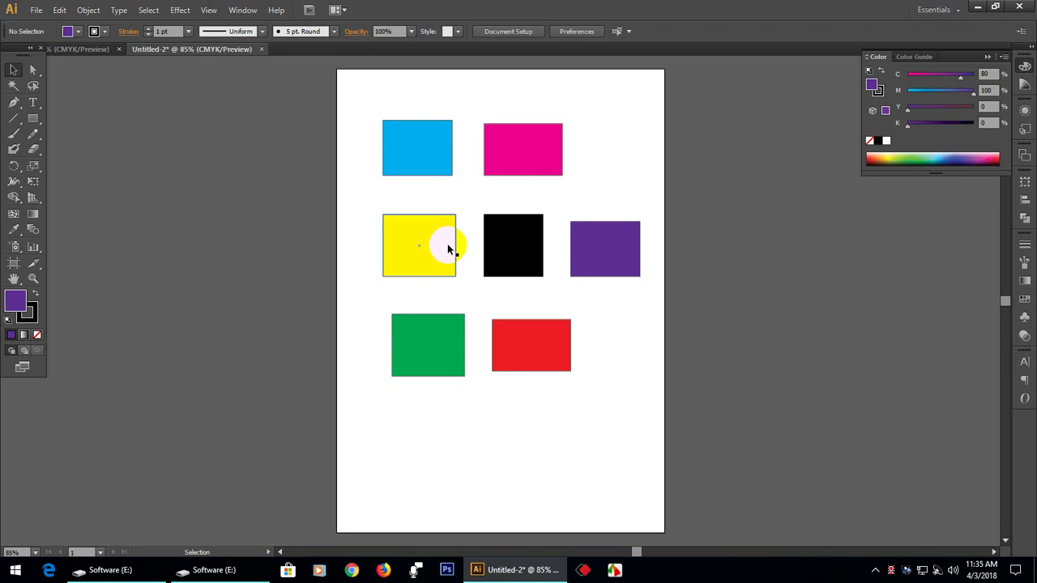
Step: View the current fill color in the Color Picker, close it without changes and make the stroke color active
{"action": "scroll", "coordinate": [448, 249], "scroll_direction": "down", "scroll_amount": 1}
{"action": "scroll", "coordinate": [449, 249], "scroll_direction": "up", "scroll_amount": 2}
{"action": "double_click", "coordinate": [15, 303]}
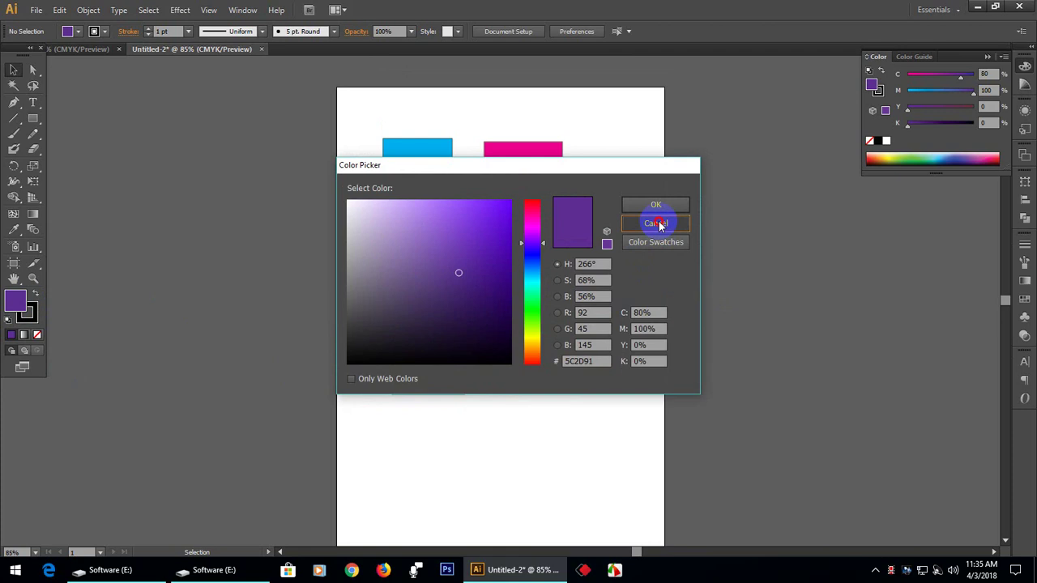
{"action": "left_click", "coordinate": [656, 223]}
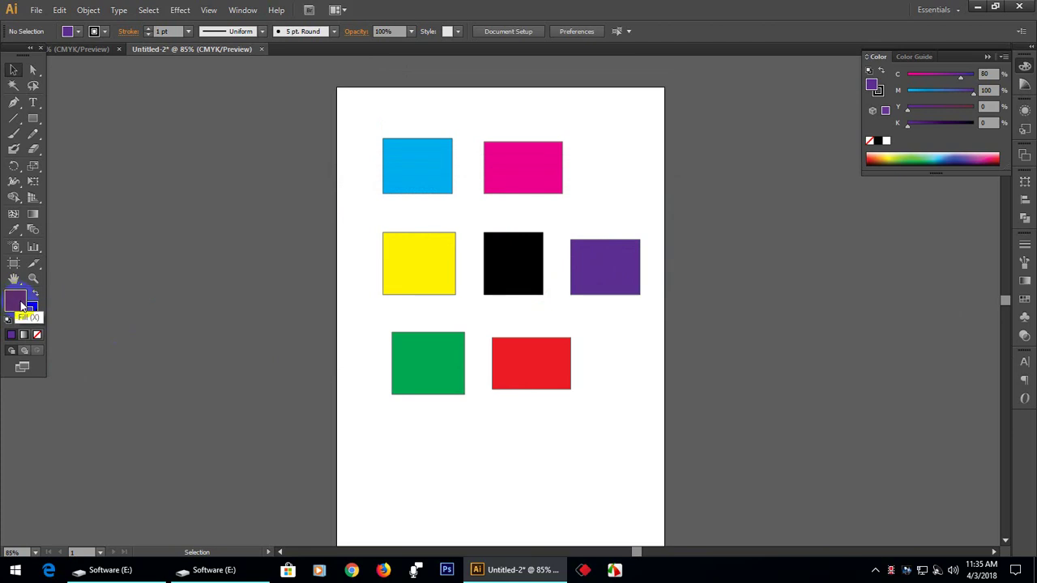
{"action": "left_click", "coordinate": [30, 314]}
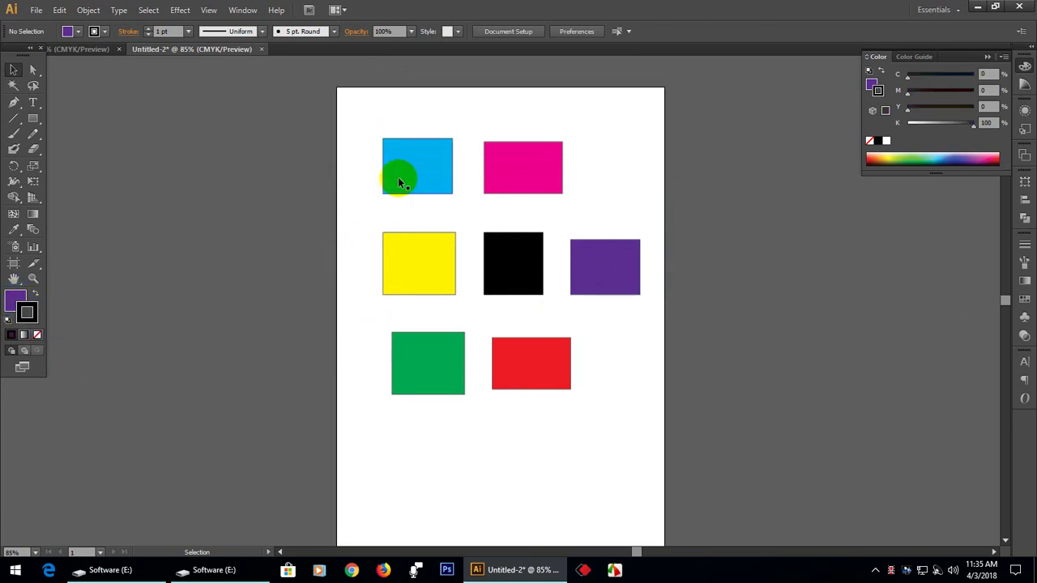
Step: Move the cyan rectangle off the artboard to its left and enlarge it to about 4.58 × 3.63 in
{"action": "key", "text": "space"}
{"action": "left_click_drag", "start_coordinate": [261, 190], "coordinate": [471, 210]}
{"action": "left_click_drag", "start_coordinate": [653, 208], "coordinate": [369, 301]}
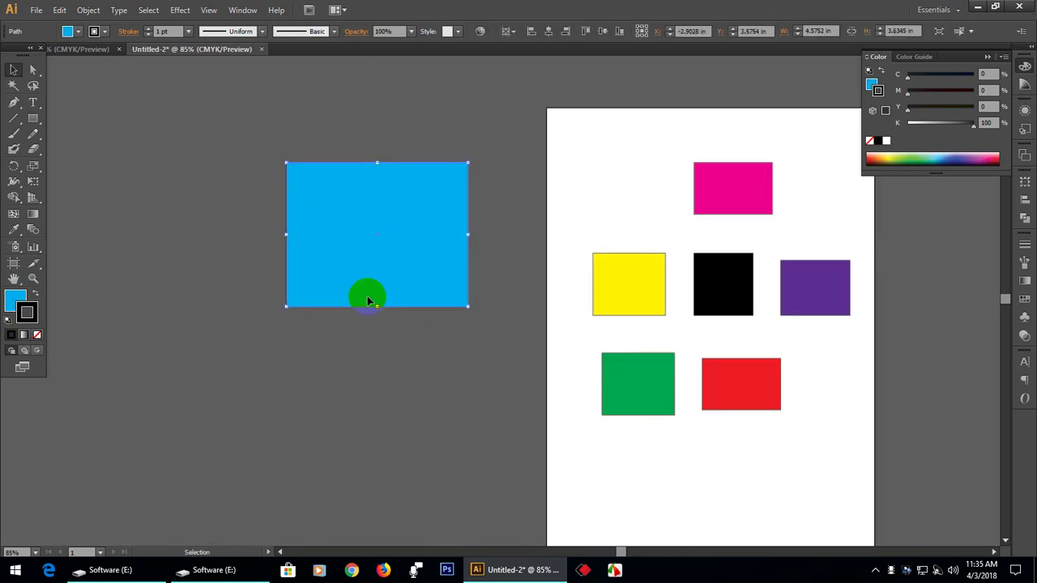
Step: Increase the enlarged cyan rectangle's stroke weight to 7 pt and deselect it
{"action": "left_click", "coordinate": [149, 28]}
{"action": "left_click", "coordinate": [148, 29]}
{"action": "left_click", "coordinate": [148, 28]}
{"action": "left_click", "coordinate": [148, 29]}
{"action": "left_click", "coordinate": [148, 31]}
{"action": "left_click", "coordinate": [148, 30]}
{"action": "left_click", "coordinate": [268, 227]}
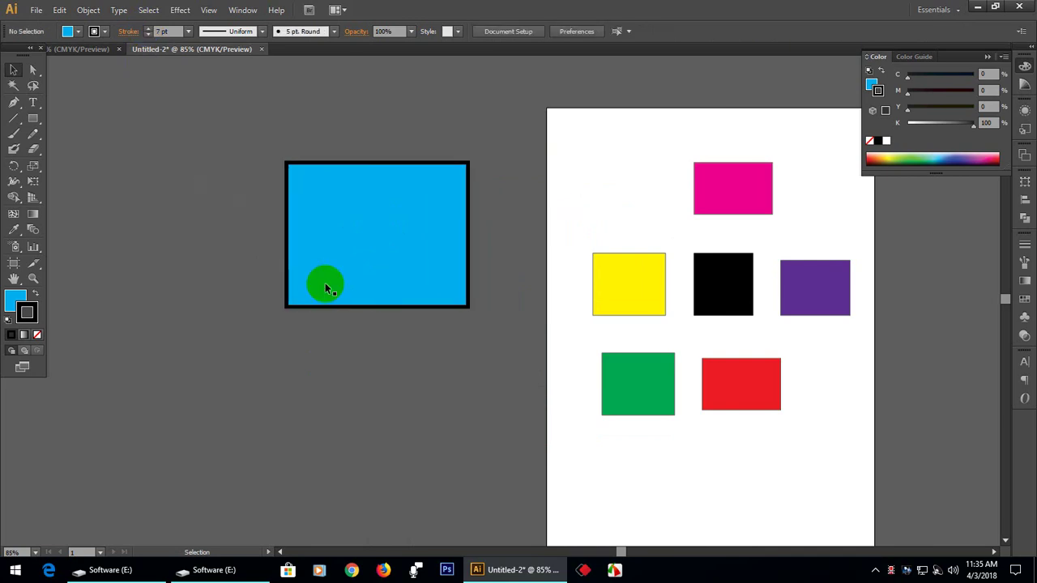
Step: Select the large cyan rectangle to examine its border and interior, and make its fill color active
{"action": "left_click", "coordinate": [359, 248]}
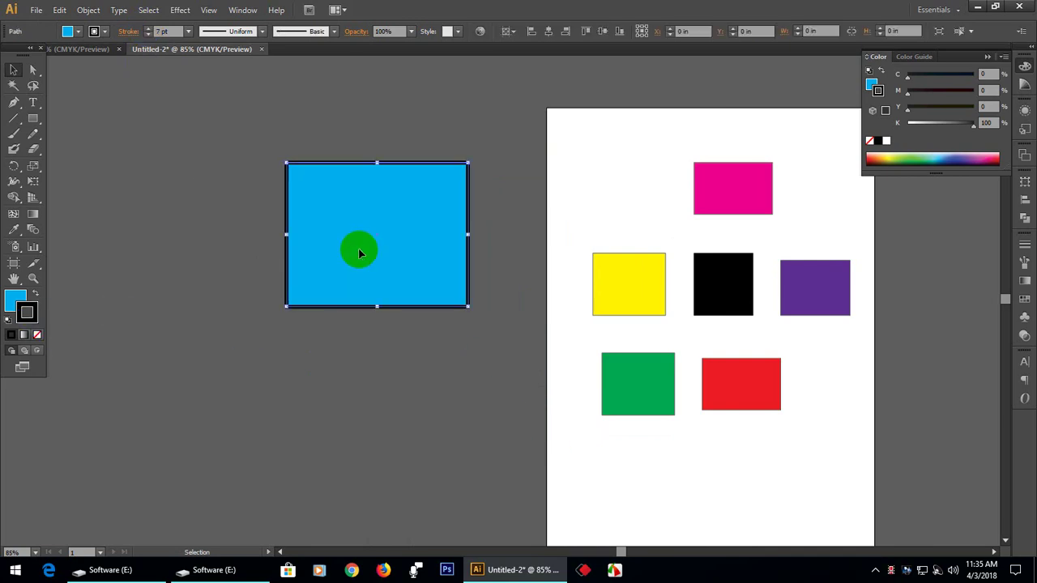
{"action": "left_click", "coordinate": [306, 306]}
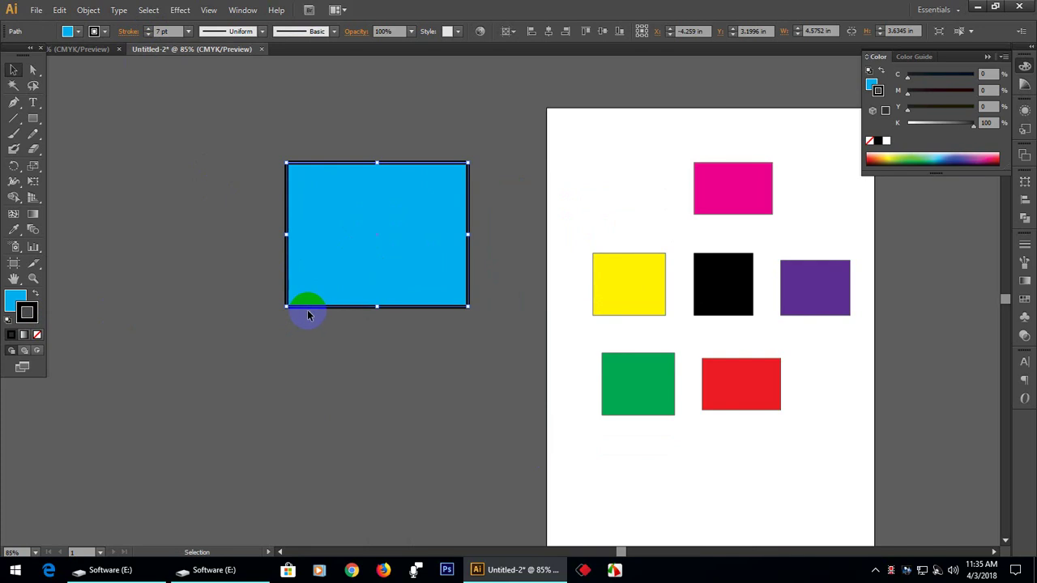
{"action": "left_click", "coordinate": [229, 271]}
{"action": "left_click", "coordinate": [375, 220]}
{"action": "left_click", "coordinate": [18, 294]}
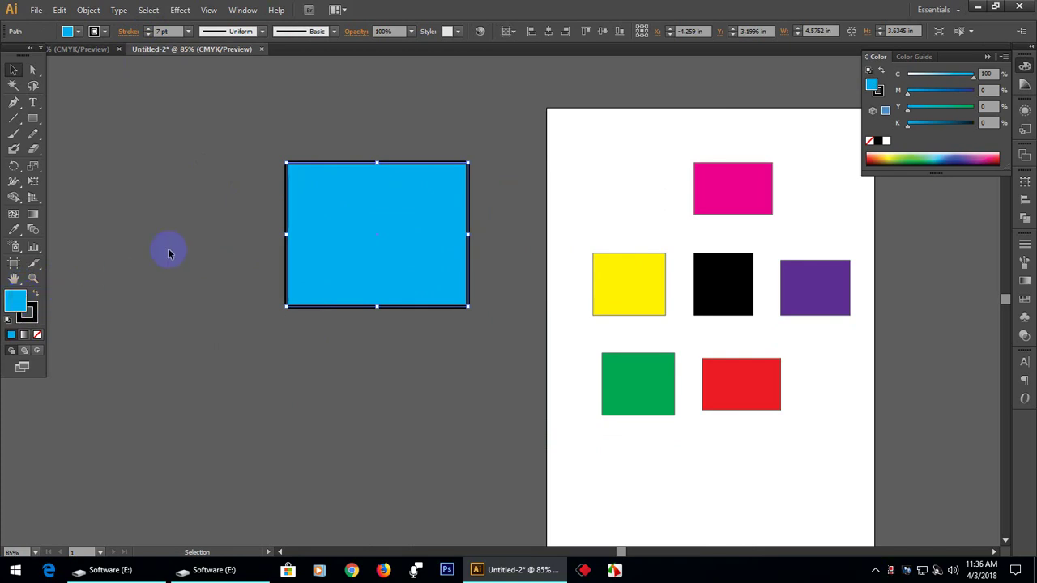
{"action": "left_click", "coordinate": [132, 149]}
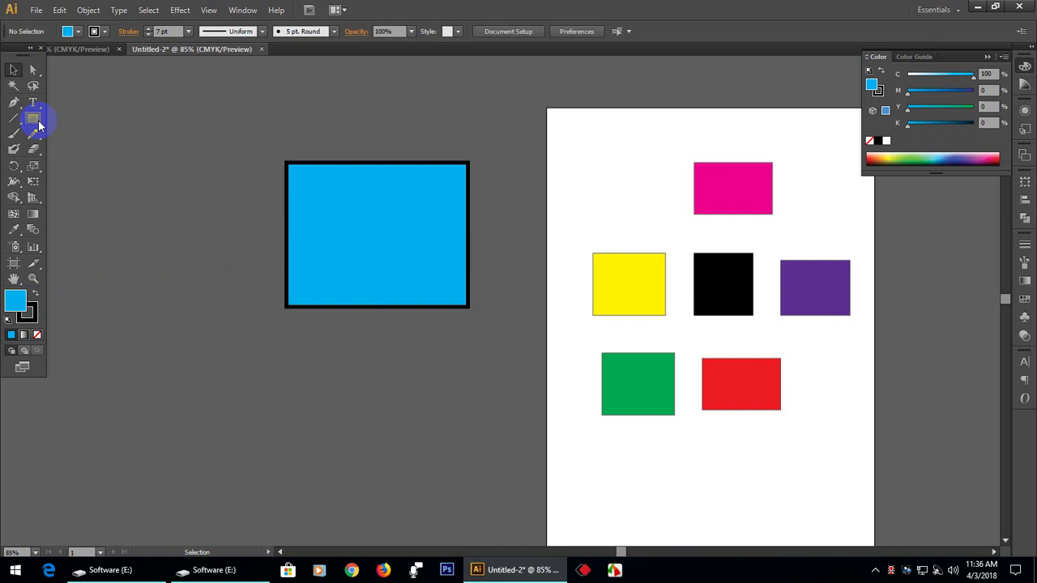
Step: Draw an unfilled rectangle with a 7 pt black stroke, about 5.28 × 4.20 in, below and left of the large cyan one
{"action": "left_click", "coordinate": [36, 121]}
{"action": "scroll", "coordinate": [185, 388], "scroll_direction": "down", "scroll_amount": 3}
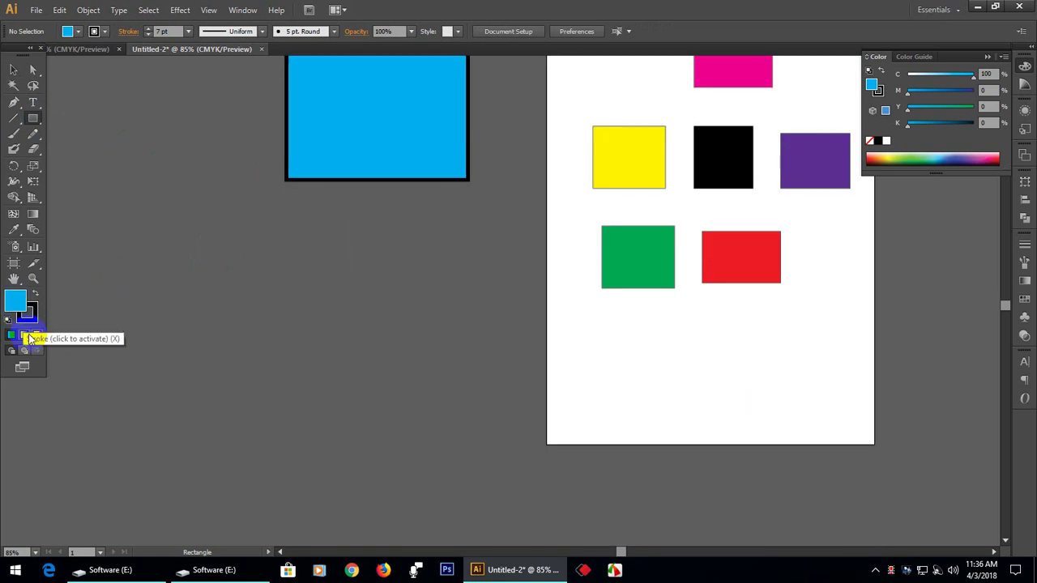
{"action": "scroll", "coordinate": [88, 307], "scroll_direction": "up", "scroll_amount": 3}
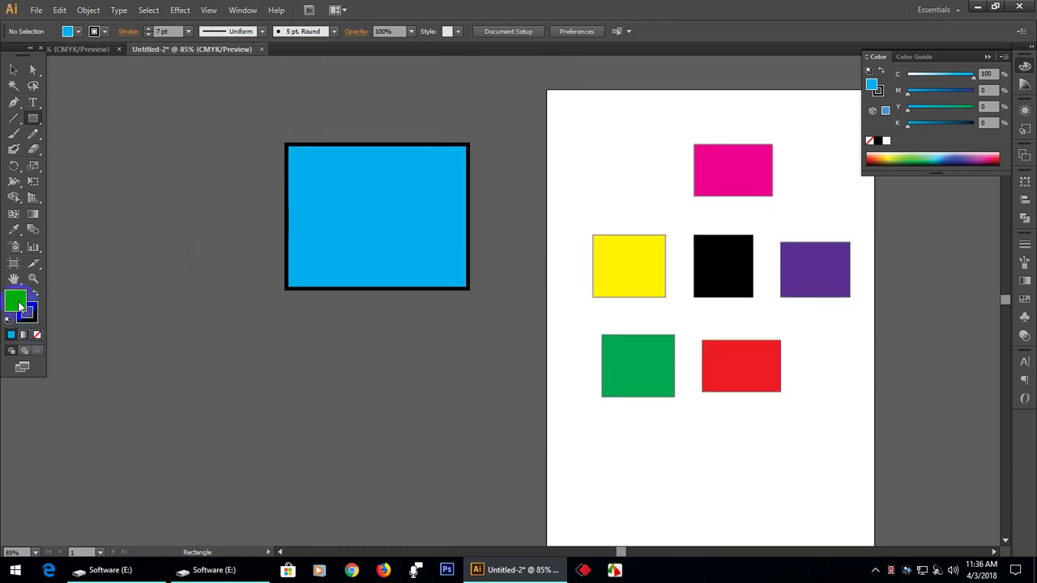
{"action": "left_click", "coordinate": [37, 334]}
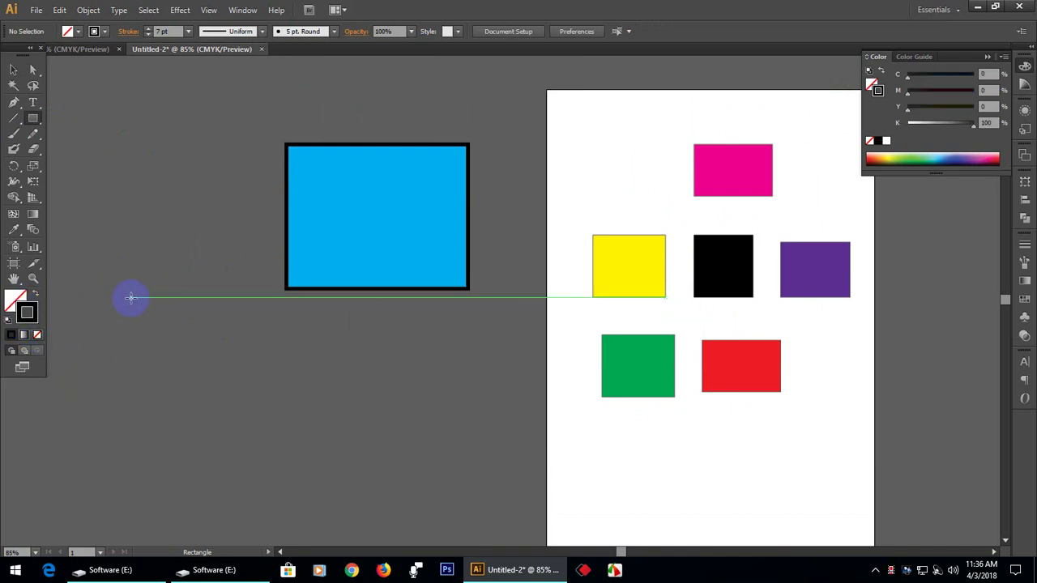
{"action": "mouse_move", "coordinate": [131, 298]}
{"action": "left_mouse_down"}
{"action": "mouse_move", "coordinate": [336, 473]}
{"action": "mouse_move", "coordinate": [326, 466]}
{"action": "mouse_move", "coordinate": [342, 465]}
{"action": "left_mouse_up"}
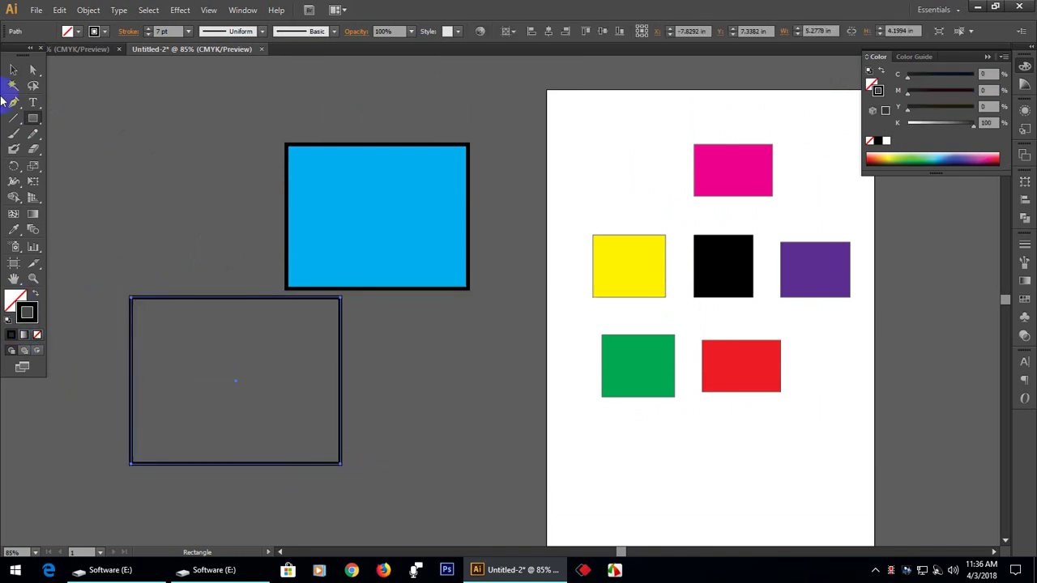
{"action": "left_click", "coordinate": [13, 69]}
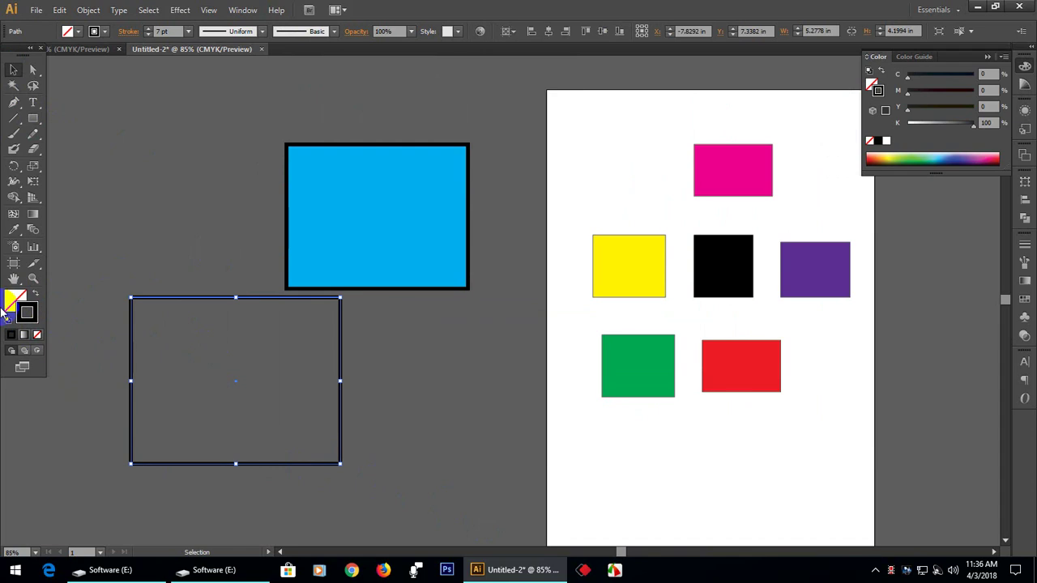
{"action": "left_click", "coordinate": [158, 231]}
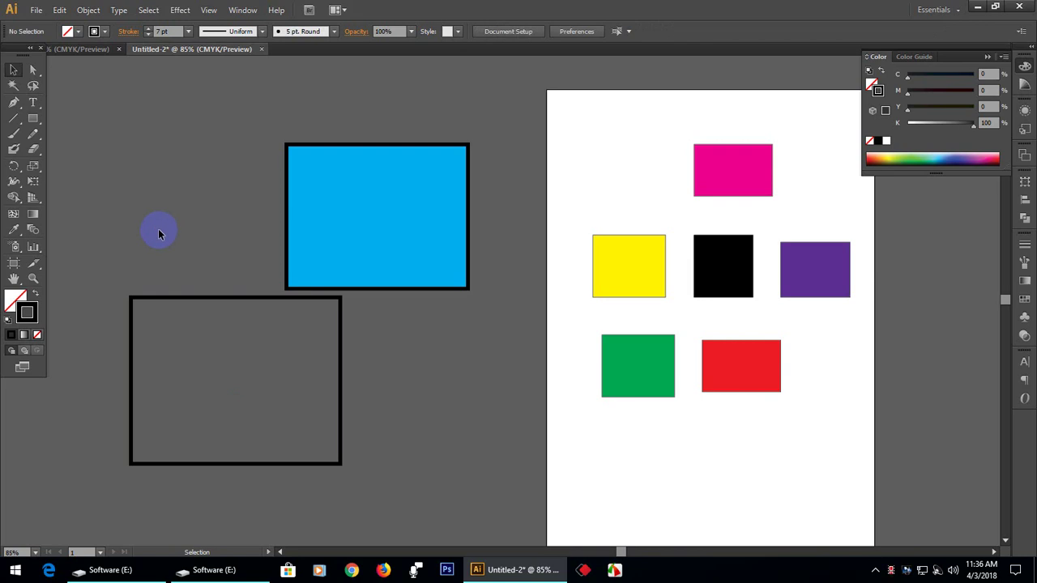
Step: Remove the fill from the large cyan rectangle, leaving only its black stroke
{"action": "left_click", "coordinate": [199, 338]}
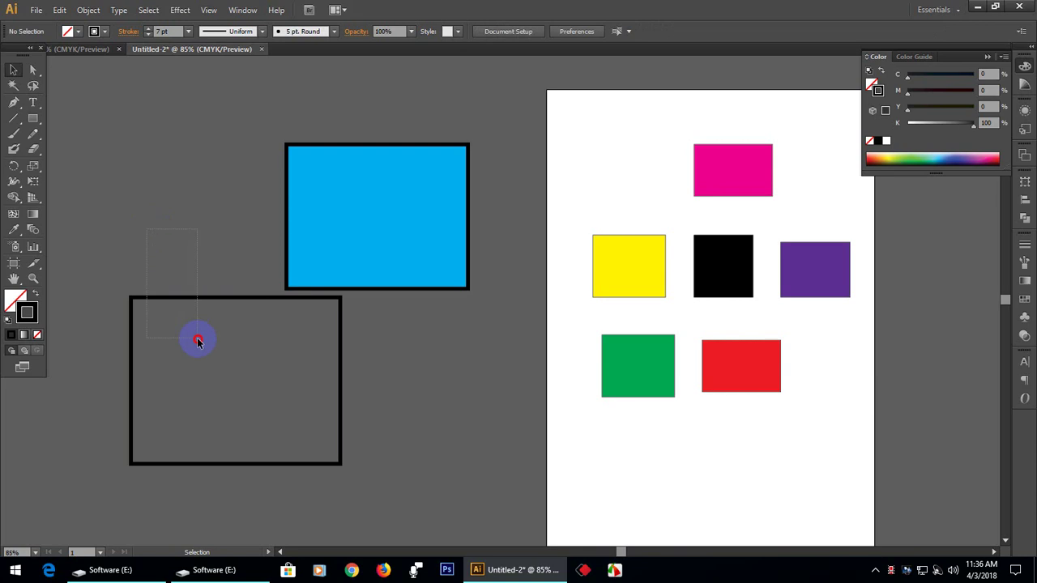
{"action": "left_click", "coordinate": [106, 237]}
{"action": "left_click", "coordinate": [15, 300]}
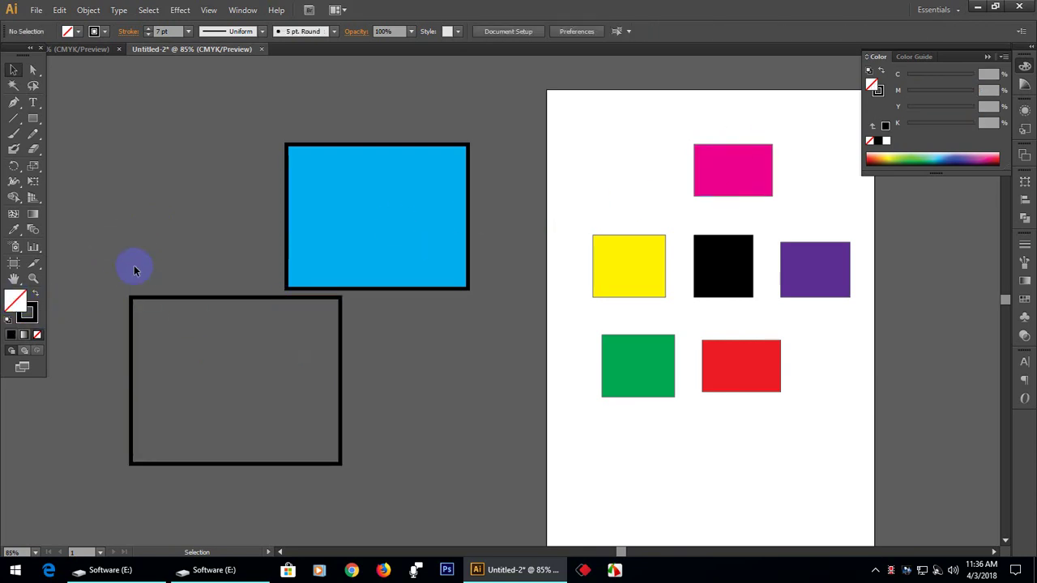
{"action": "left_click", "coordinate": [353, 192]}
{"action": "scroll", "coordinate": [359, 202], "scroll_direction": "down", "scroll_amount": 2}
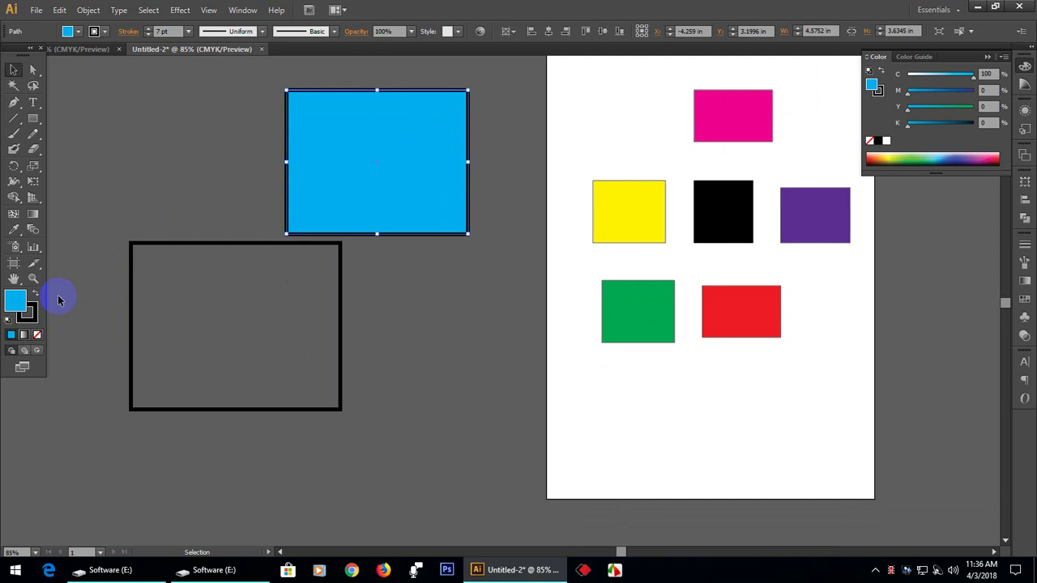
{"action": "left_click", "coordinate": [14, 302]}
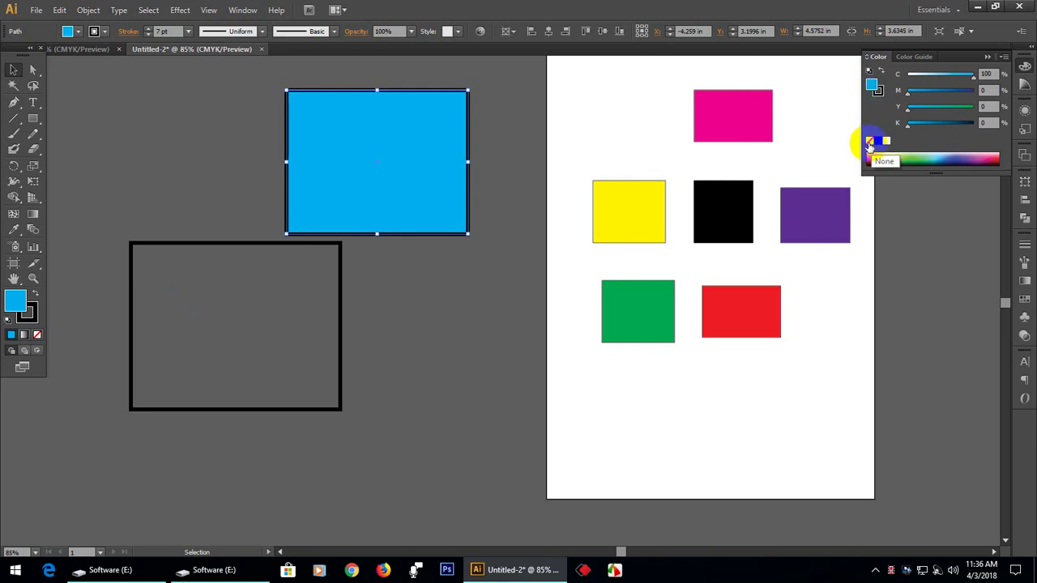
{"action": "left_click", "coordinate": [38, 338]}
{"action": "left_click", "coordinate": [244, 154]}
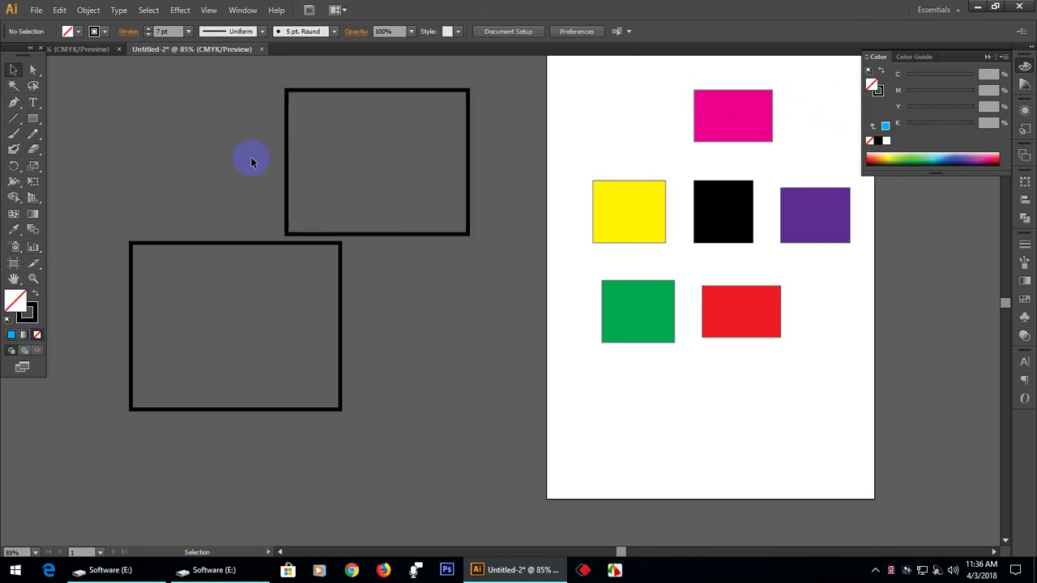
Step: Select the upper unfilled rectangle and restore its last used cyan fill
{"action": "left_click_drag", "start_coordinate": [251, 162], "coordinate": [362, 195]}
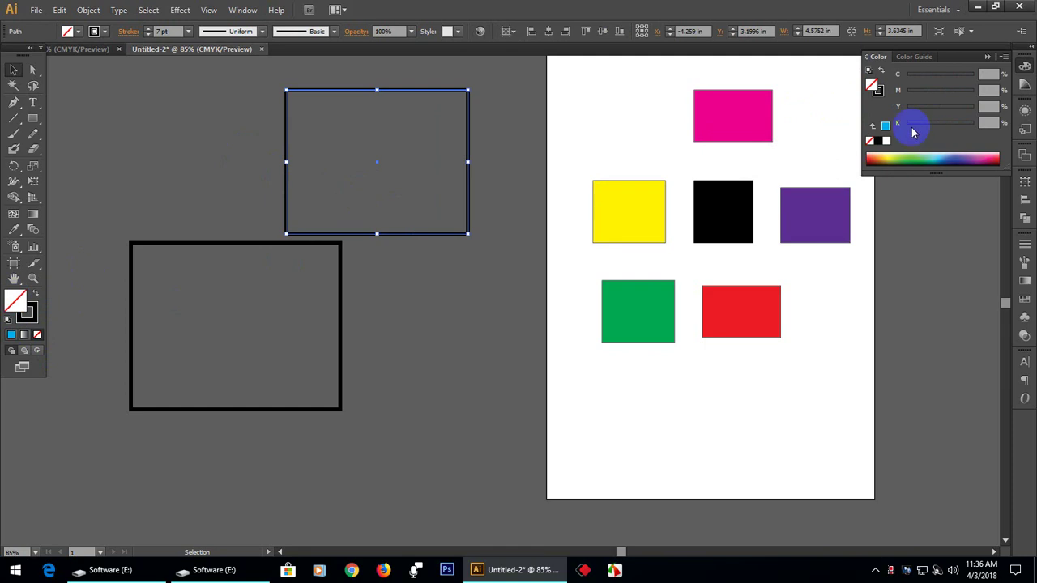
{"action": "left_click", "coordinate": [886, 126]}
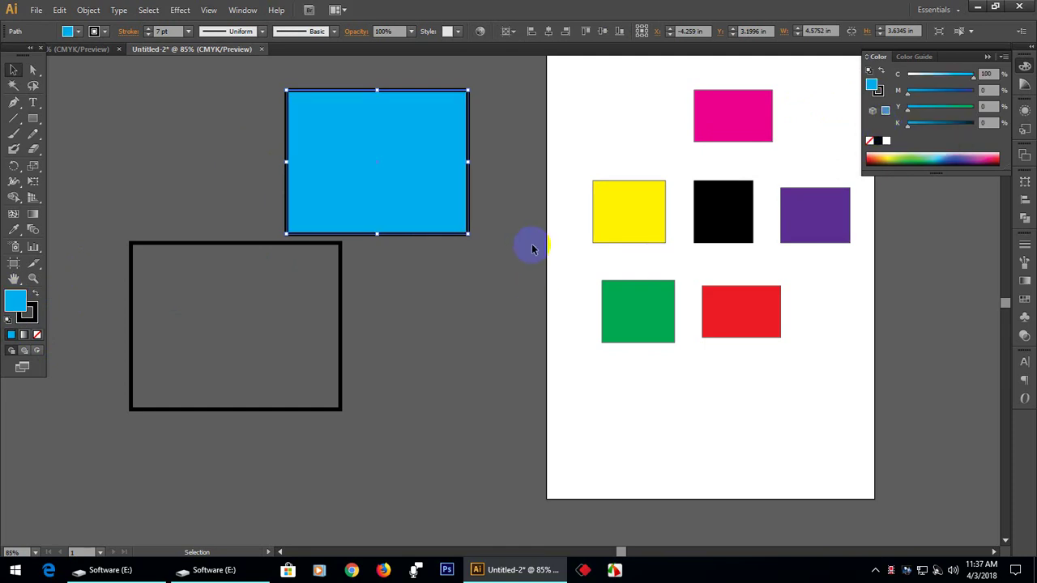
{"action": "left_click", "coordinate": [474, 335]}
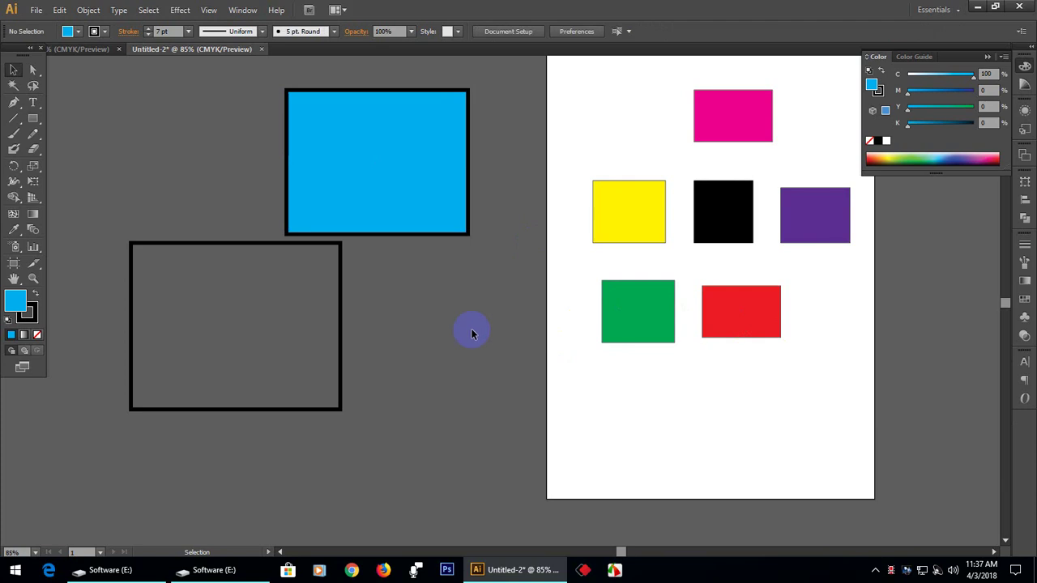
{"action": "scroll", "coordinate": [787, 419], "scroll_direction": "up", "scroll_amount": 3}
{"action": "scroll", "coordinate": [531, 397], "scroll_direction": "down", "scroll_amount": 1}
{"action": "scroll", "coordinate": [526, 390], "scroll_direction": "down", "scroll_amount": 3}
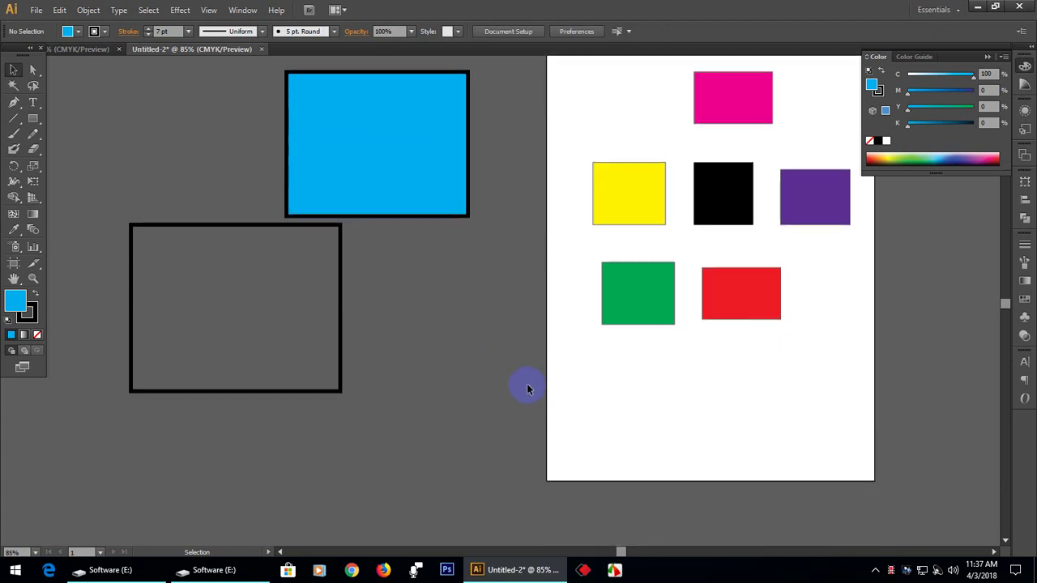
{"action": "left_click_drag", "start_coordinate": [665, 180], "coordinate": [606, 221]}
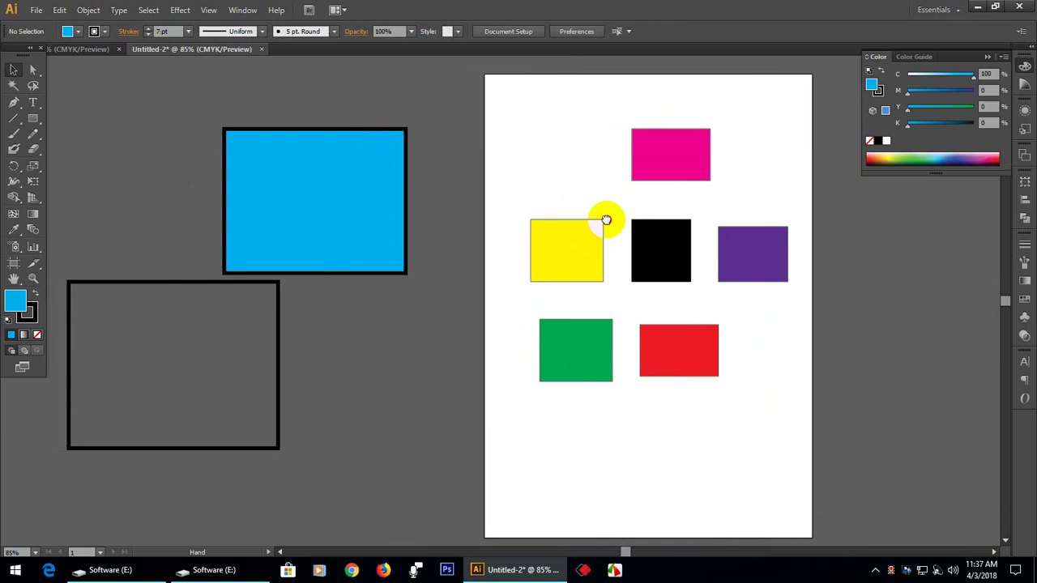